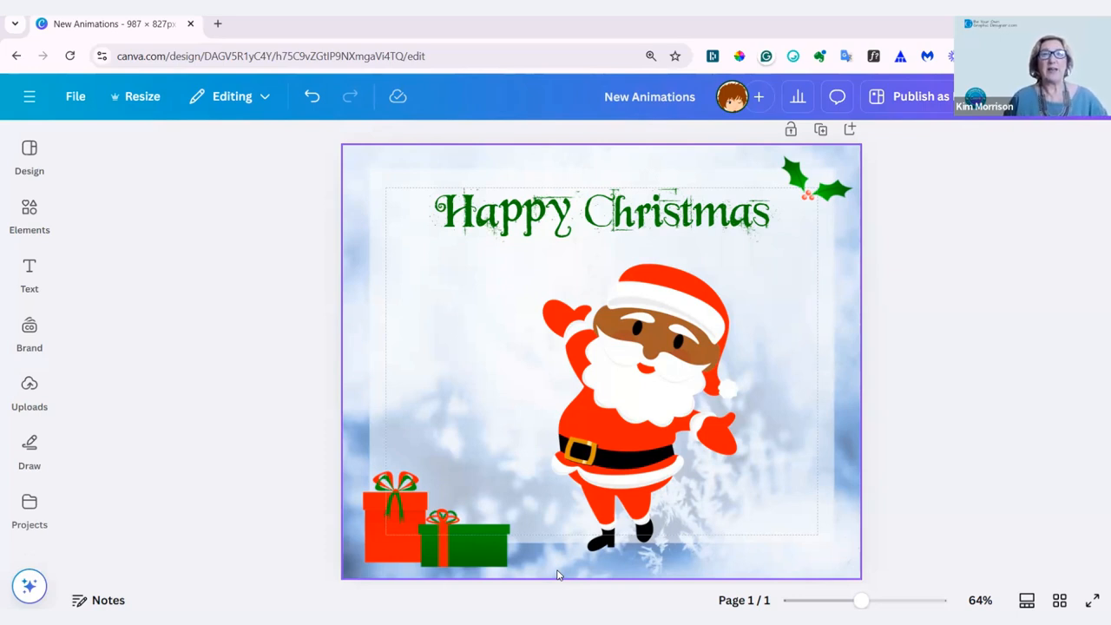
Step: Browse the text animations for the Happy Christmas heading and apply Skate
{"action": "left_click", "coordinate": [596, 216]}
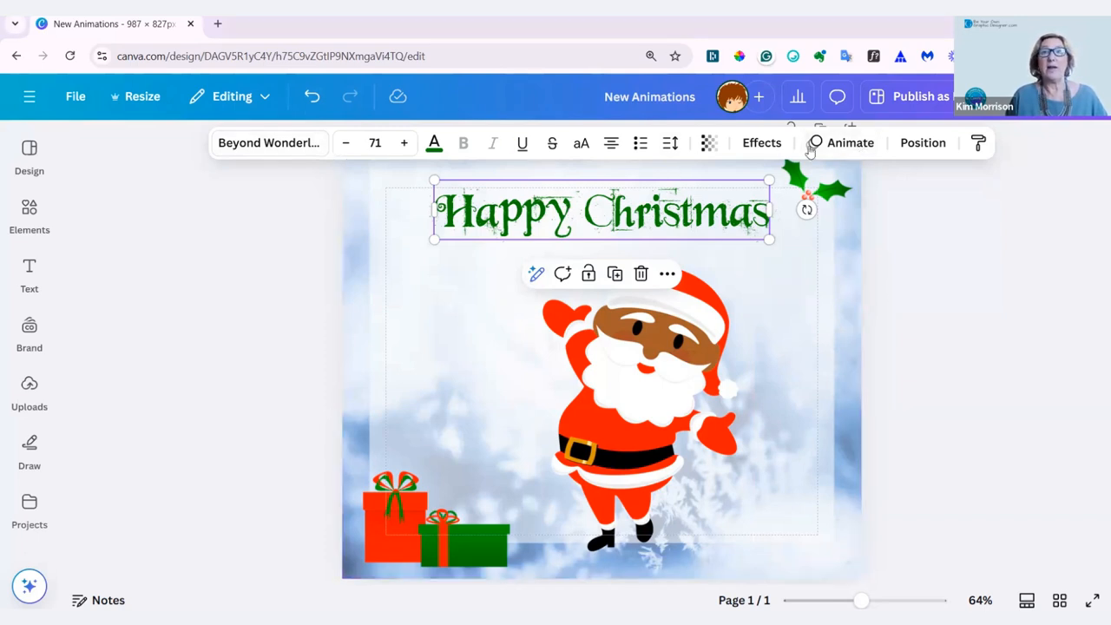
{"action": "left_click", "coordinate": [862, 144]}
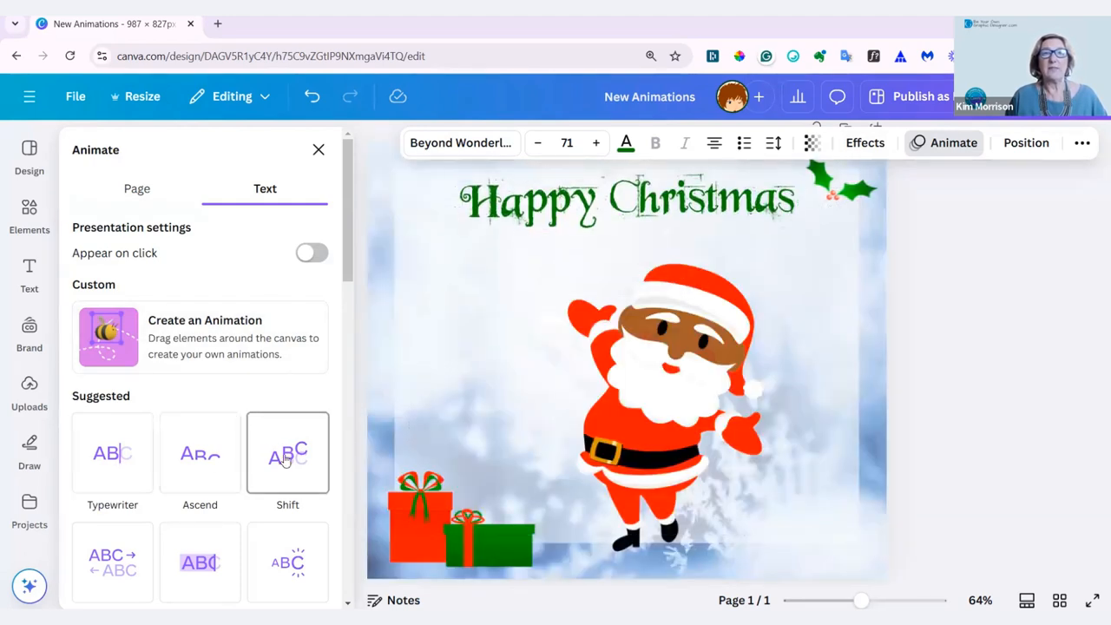
{"action": "scroll", "coordinate": [141, 480], "scroll_direction": "down", "scroll_amount": 1}
{"action": "scroll", "coordinate": [140, 480], "scroll_direction": "down", "scroll_amount": 1}
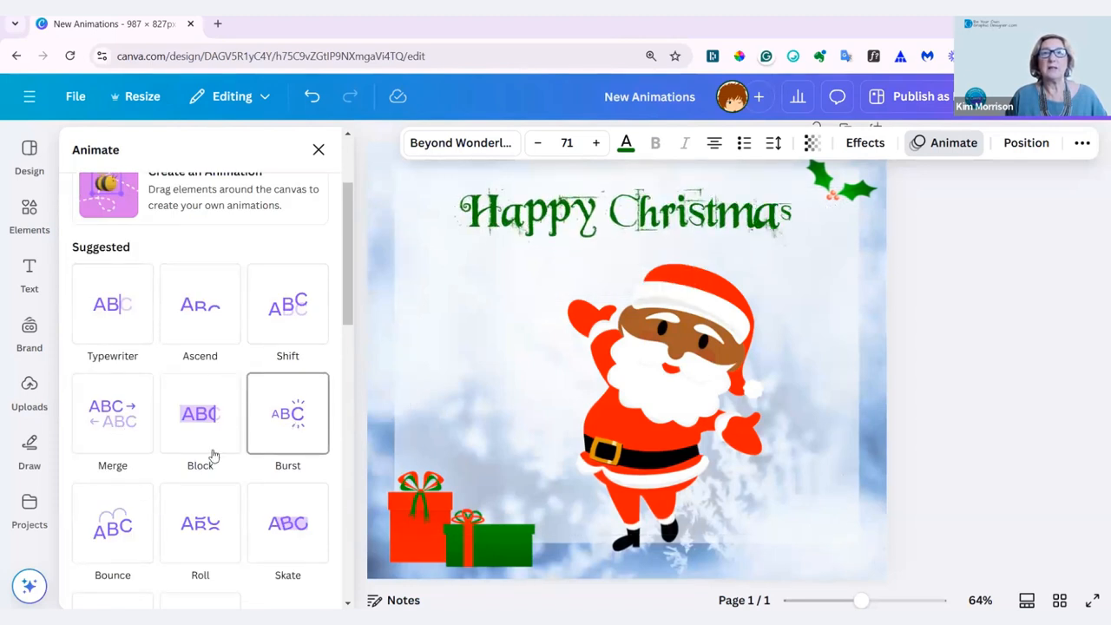
{"action": "scroll", "coordinate": [112, 460], "scroll_direction": "down", "scroll_amount": 1}
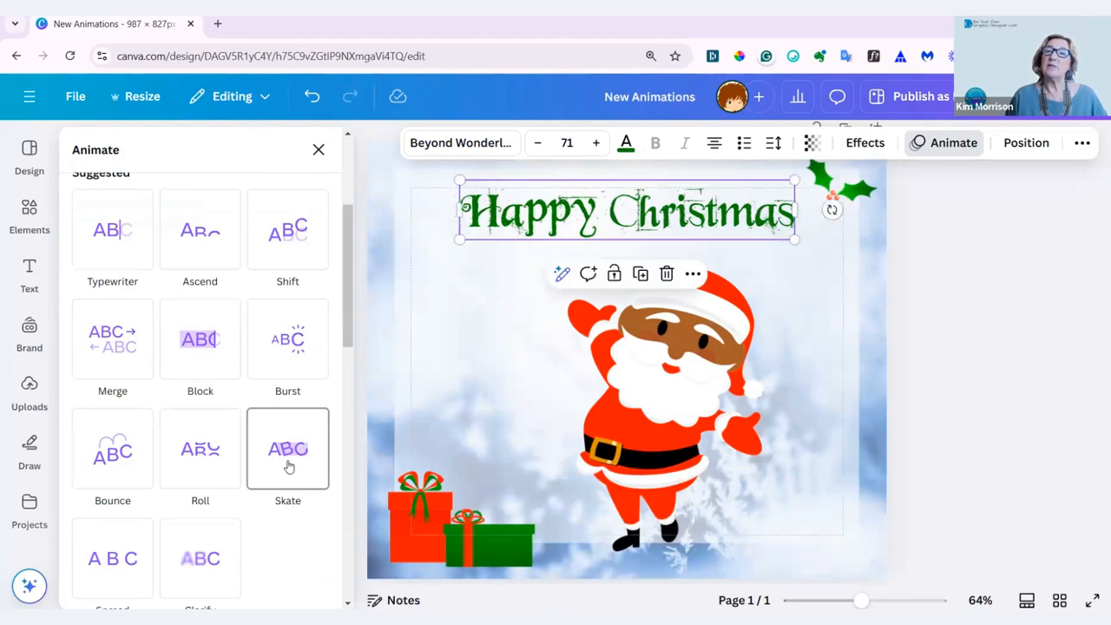
{"action": "scroll", "coordinate": [139, 513], "scroll_direction": "down", "scroll_amount": 2}
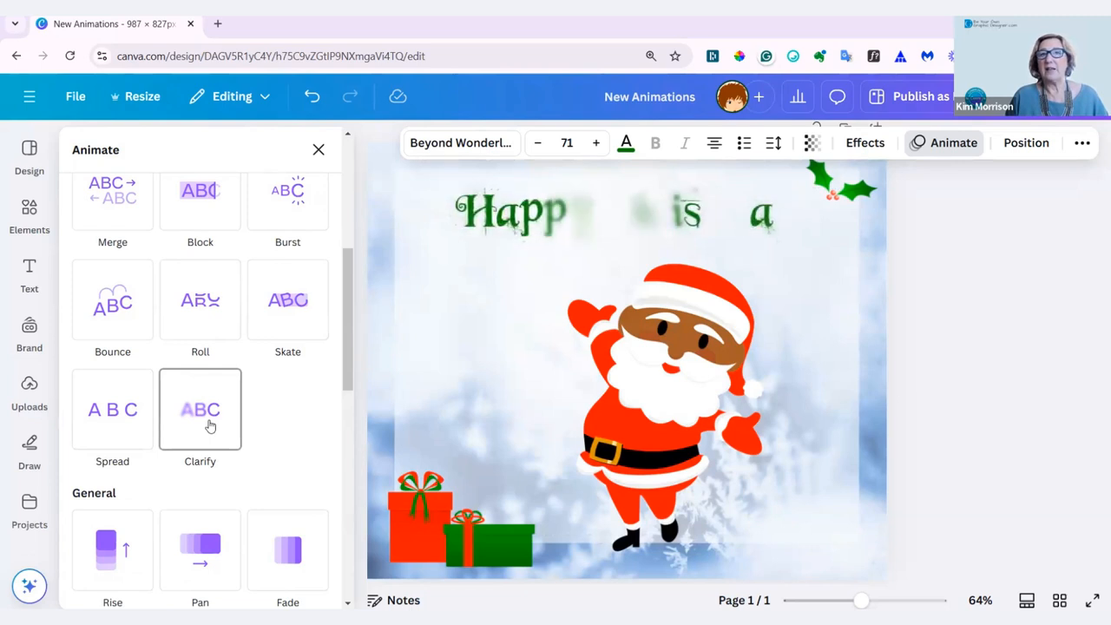
{"action": "scroll", "coordinate": [129, 472], "scroll_direction": "down", "scroll_amount": 5}
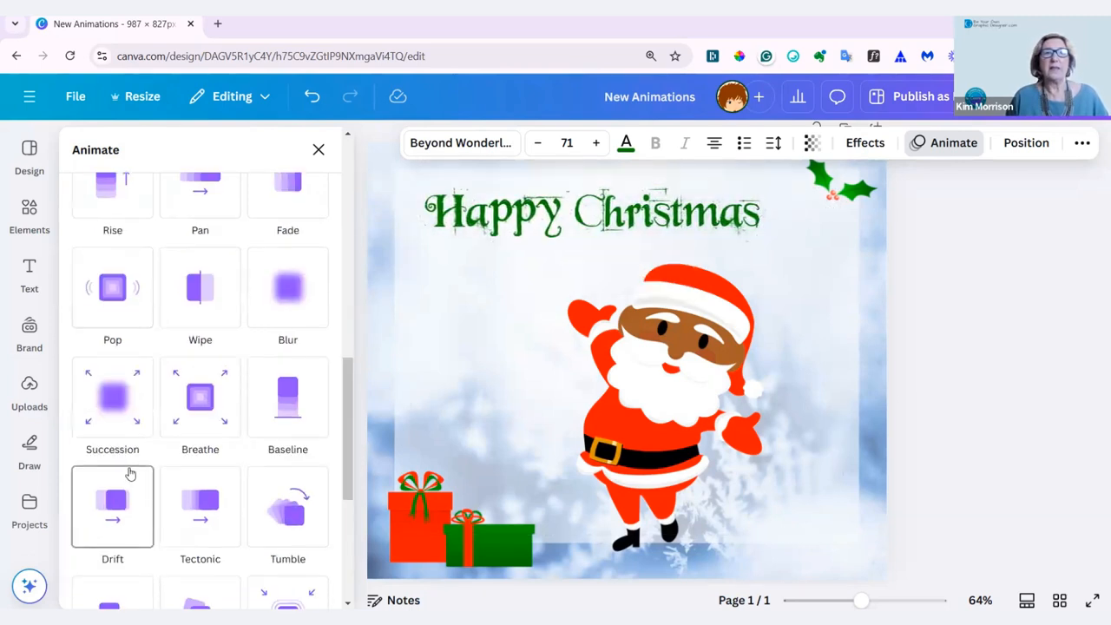
{"action": "scroll", "coordinate": [130, 471], "scroll_direction": "down", "scroll_amount": 3}
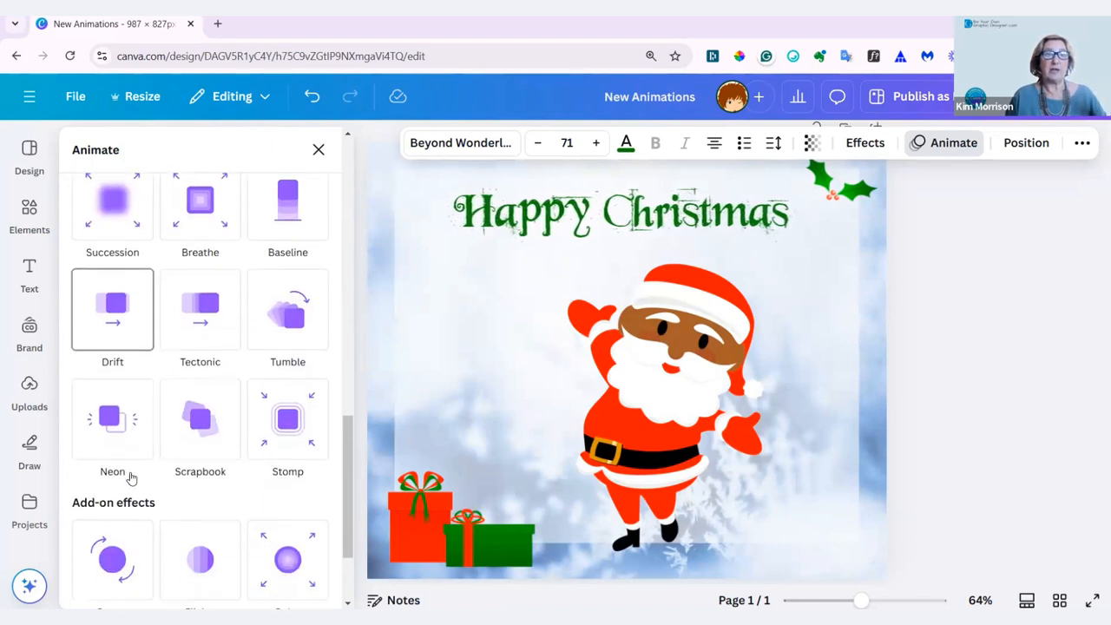
{"action": "scroll", "coordinate": [212, 521], "scroll_direction": "down", "scroll_amount": 1}
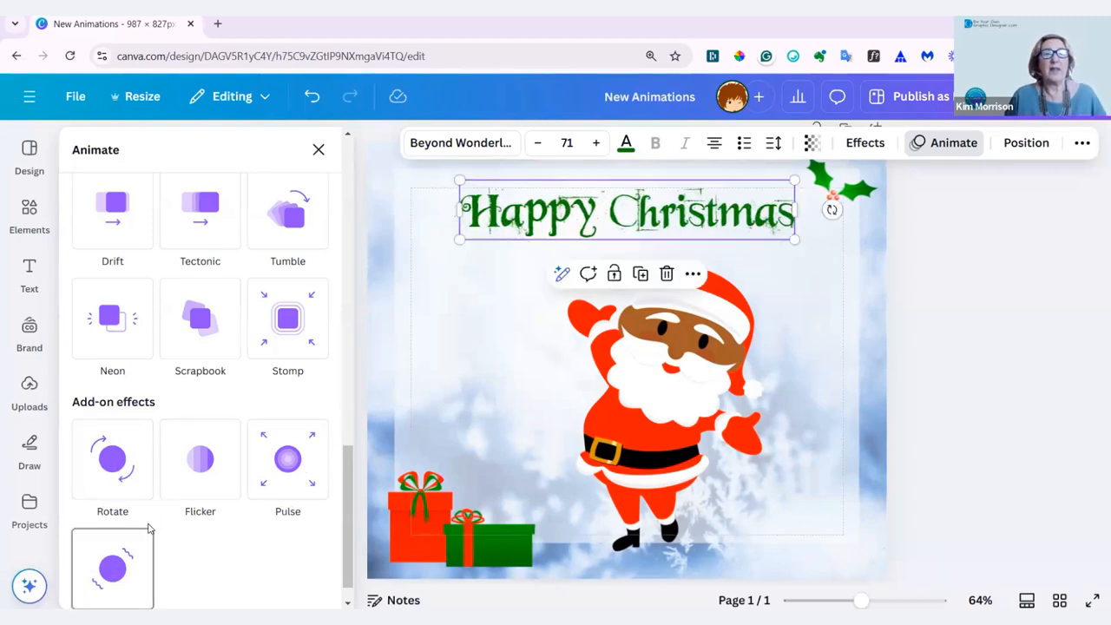
{"action": "scroll", "coordinate": [122, 551], "scroll_direction": "up", "scroll_amount": 10}
{"action": "scroll", "coordinate": [146, 528], "scroll_direction": "up", "scroll_amount": 3}
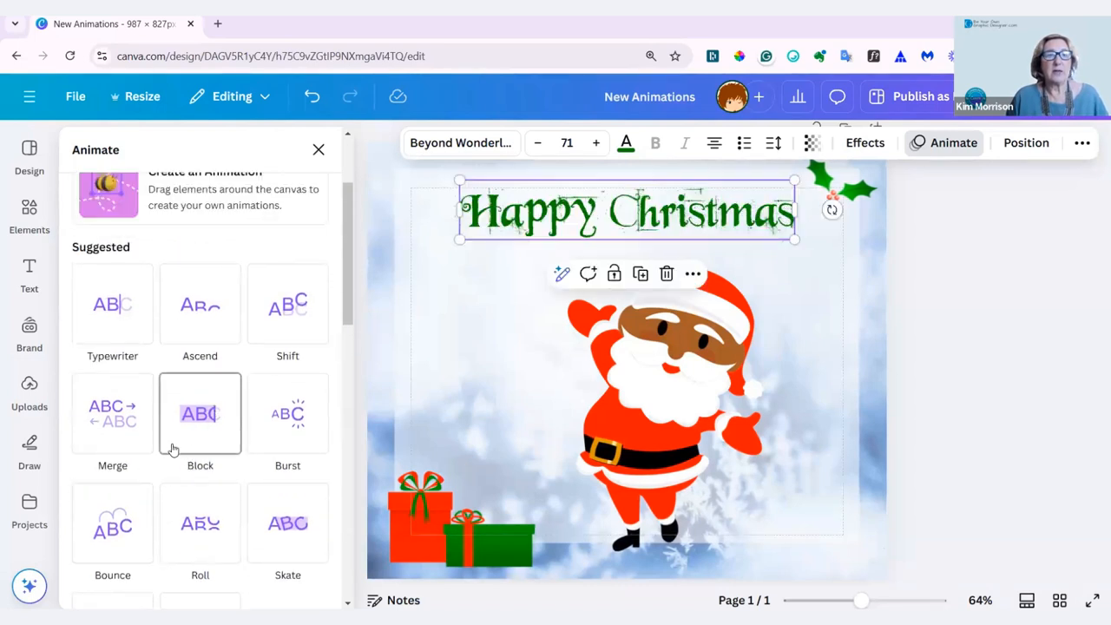
{"action": "left_click", "coordinate": [287, 526]}
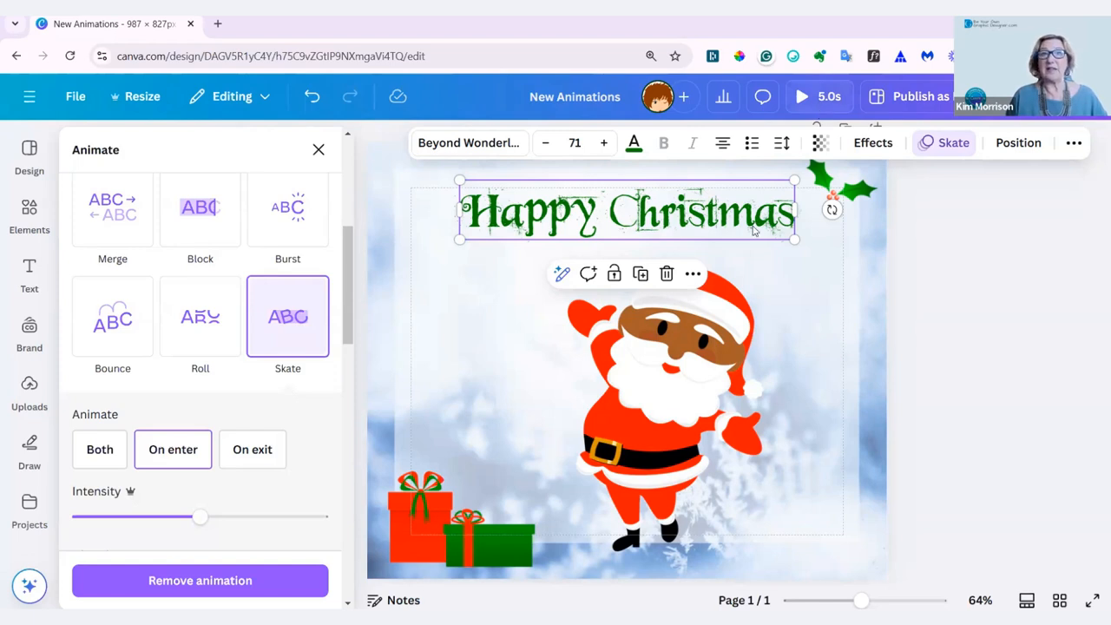
Step: Select the Santa image and examine its photo animation options
{"action": "left_click", "coordinate": [569, 315]}
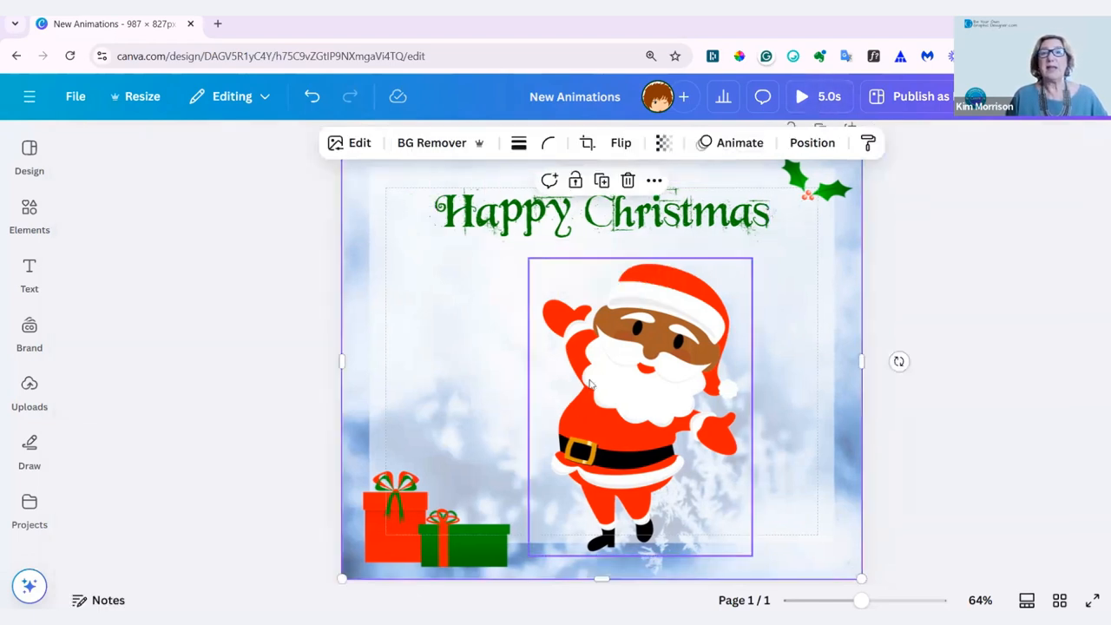
{"action": "left_click", "coordinate": [610, 398]}
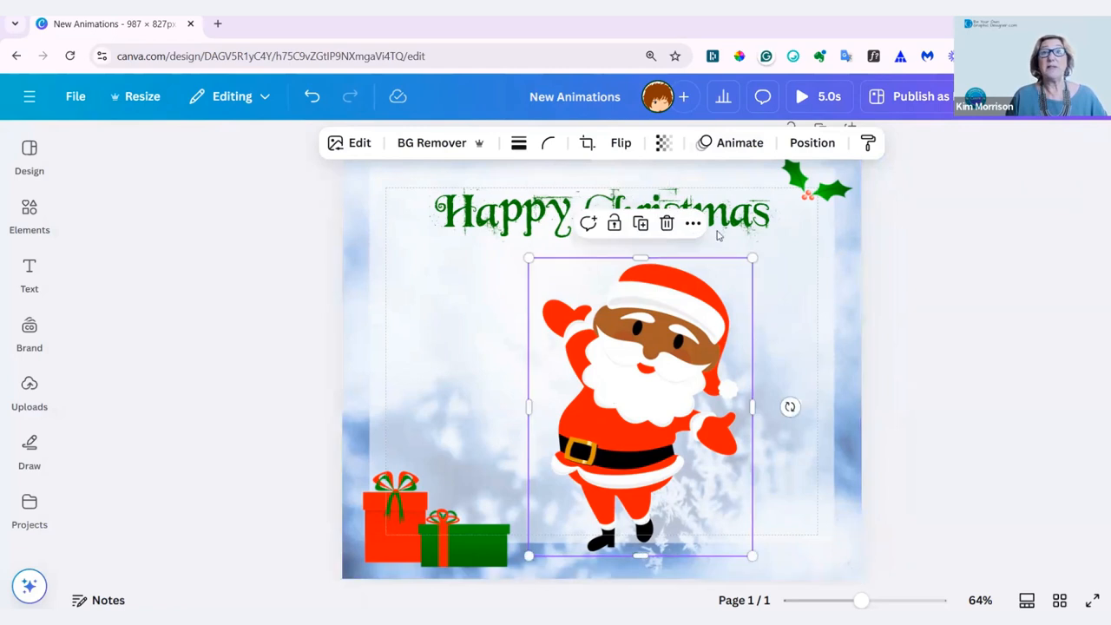
{"action": "left_click", "coordinate": [736, 146]}
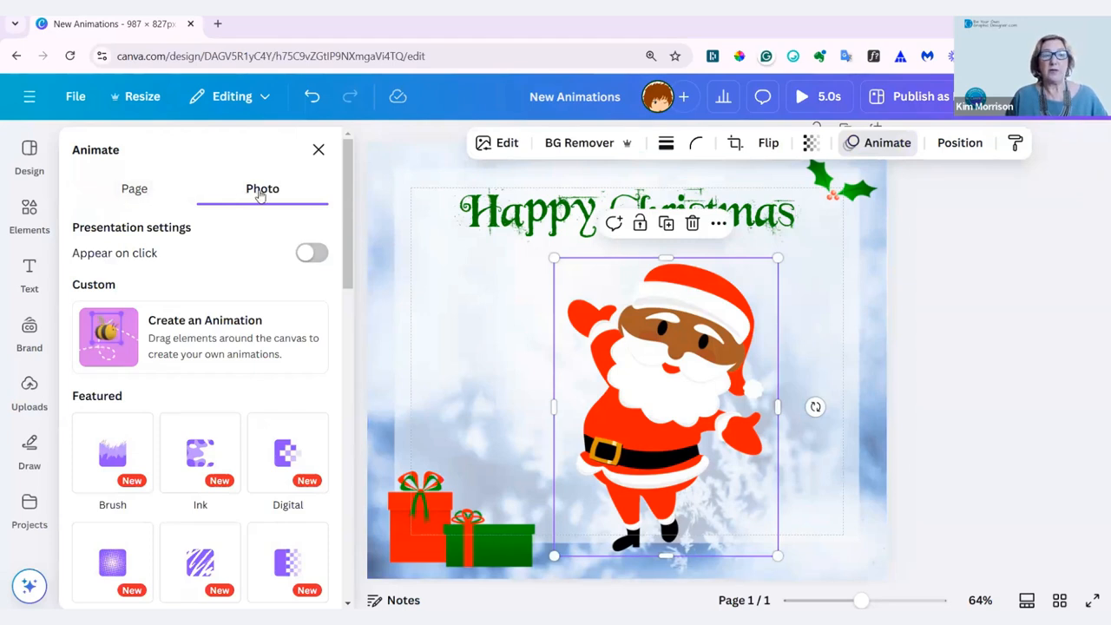
{"action": "scroll", "coordinate": [265, 233], "scroll_direction": "down", "scroll_amount": 1}
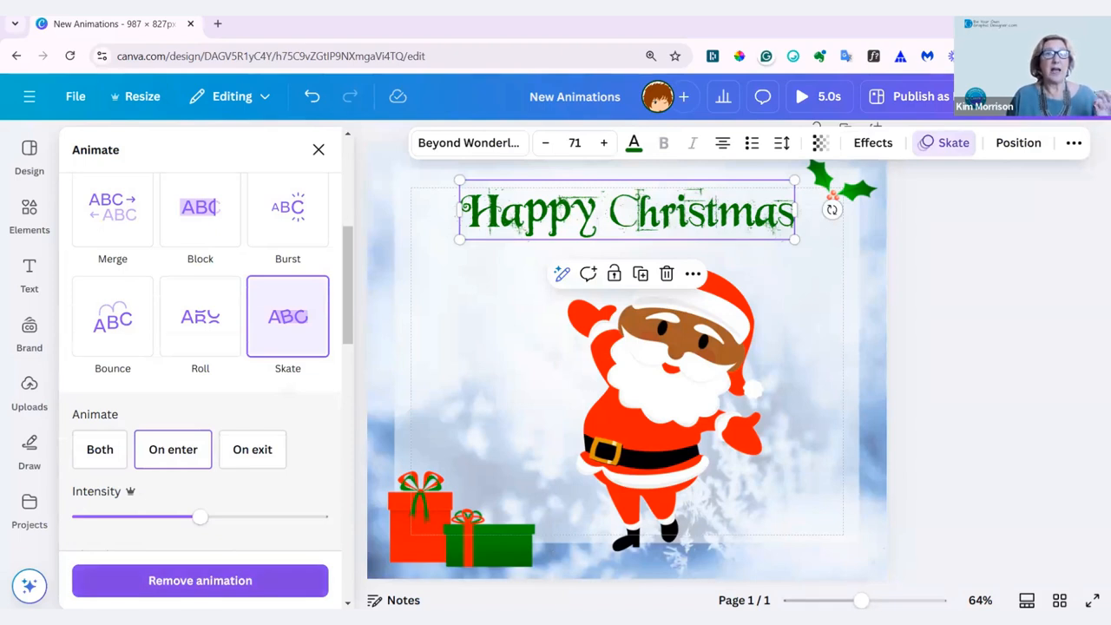
Step: Remove the Skate animation from the Happy Christmas heading and deselect it
{"action": "left_click", "coordinate": [130, 582]}
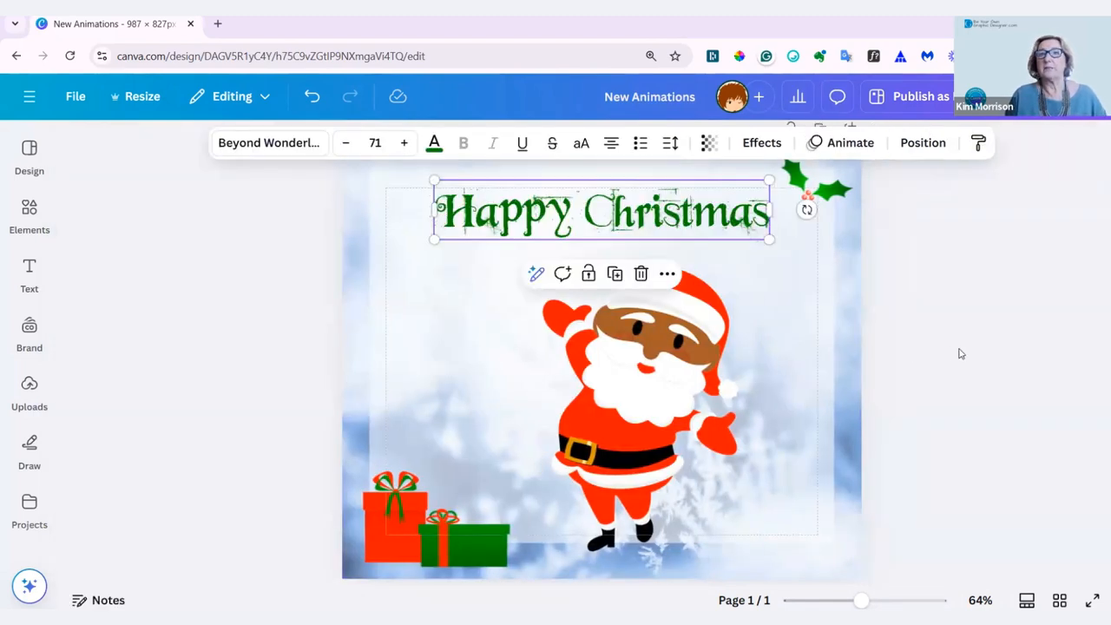
{"action": "left_click", "coordinate": [961, 353]}
Step: Review the featured photo animations for the Santa image and apply Brush to it
{"action": "left_click", "coordinate": [651, 390]}
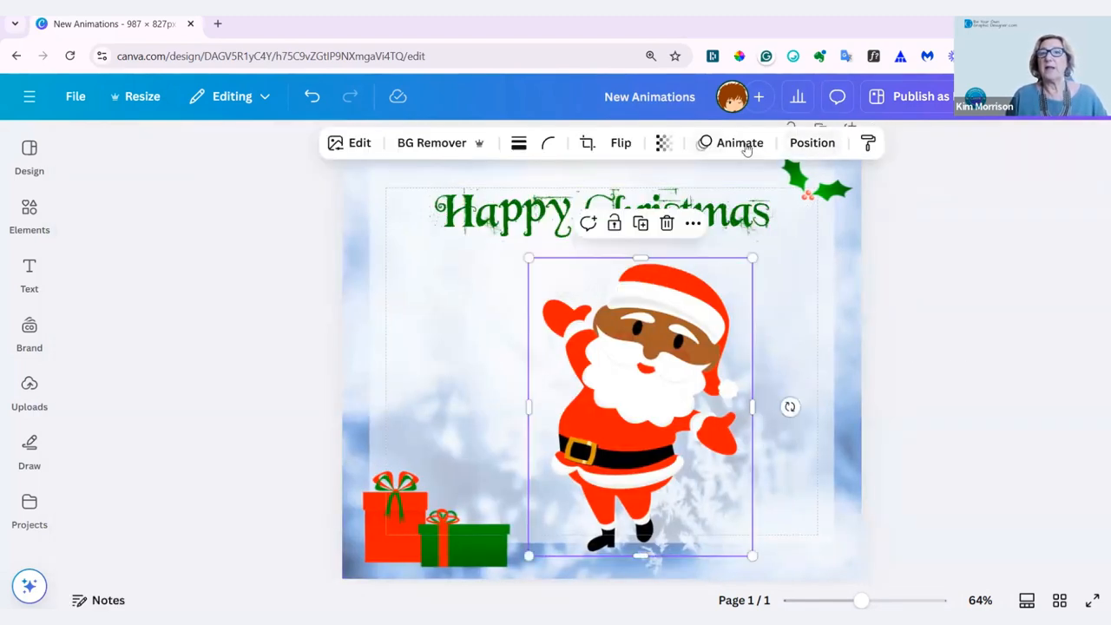
{"action": "left_click", "coordinate": [740, 144]}
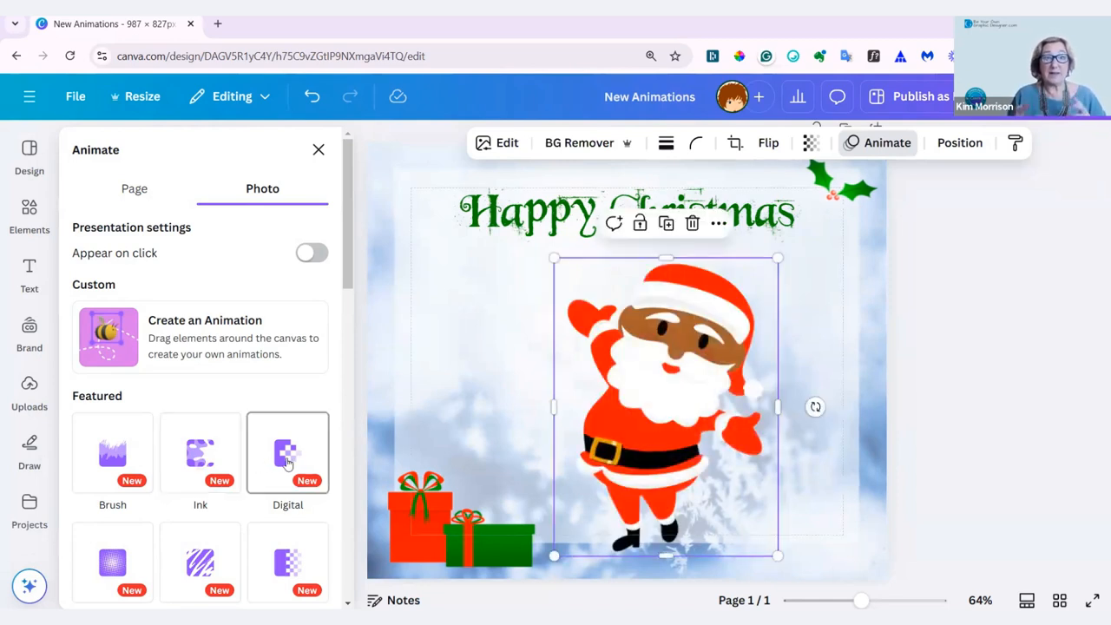
{"action": "scroll", "coordinate": [139, 486], "scroll_direction": "down", "scroll_amount": 1}
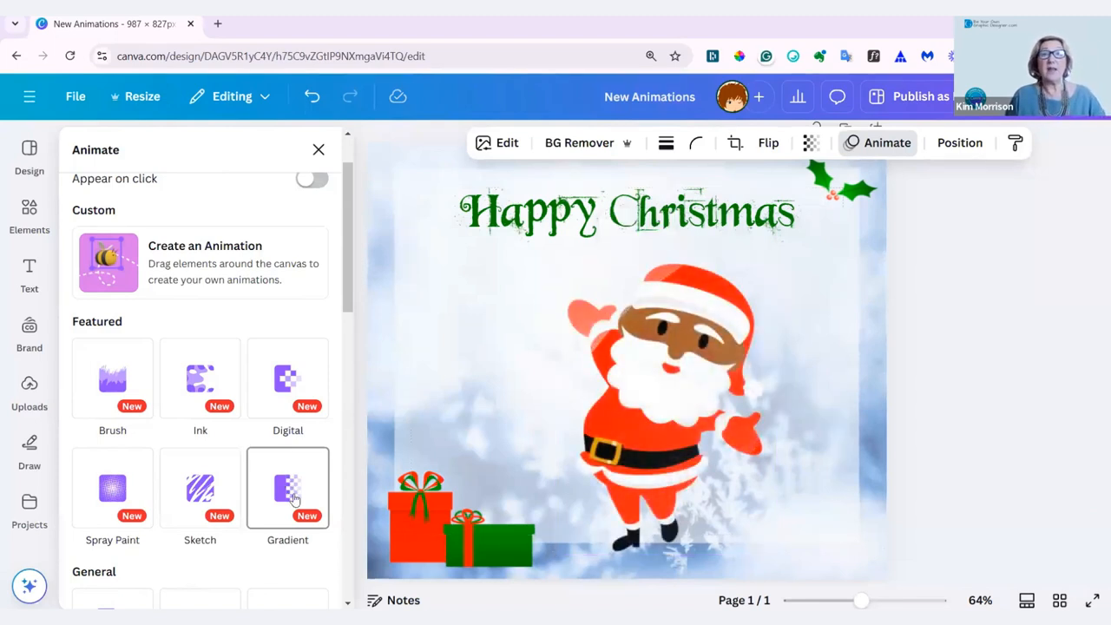
{"action": "scroll", "coordinate": [219, 444], "scroll_direction": "down", "scroll_amount": 3}
{"action": "scroll", "coordinate": [206, 350], "scroll_direction": "up", "scroll_amount": 2}
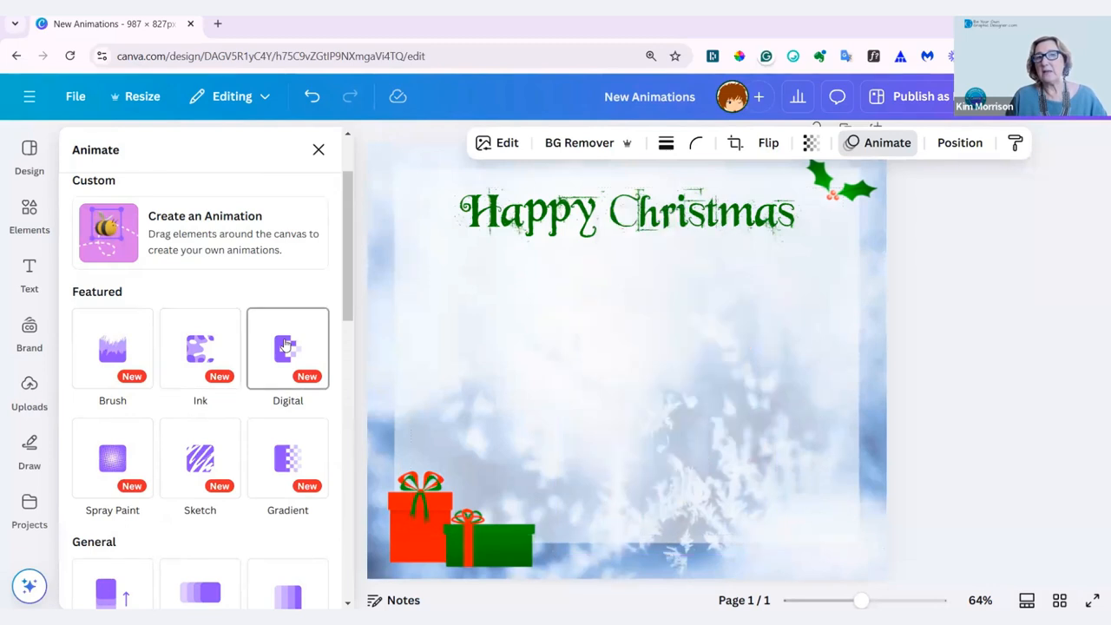
{"action": "left_click", "coordinate": [133, 360]}
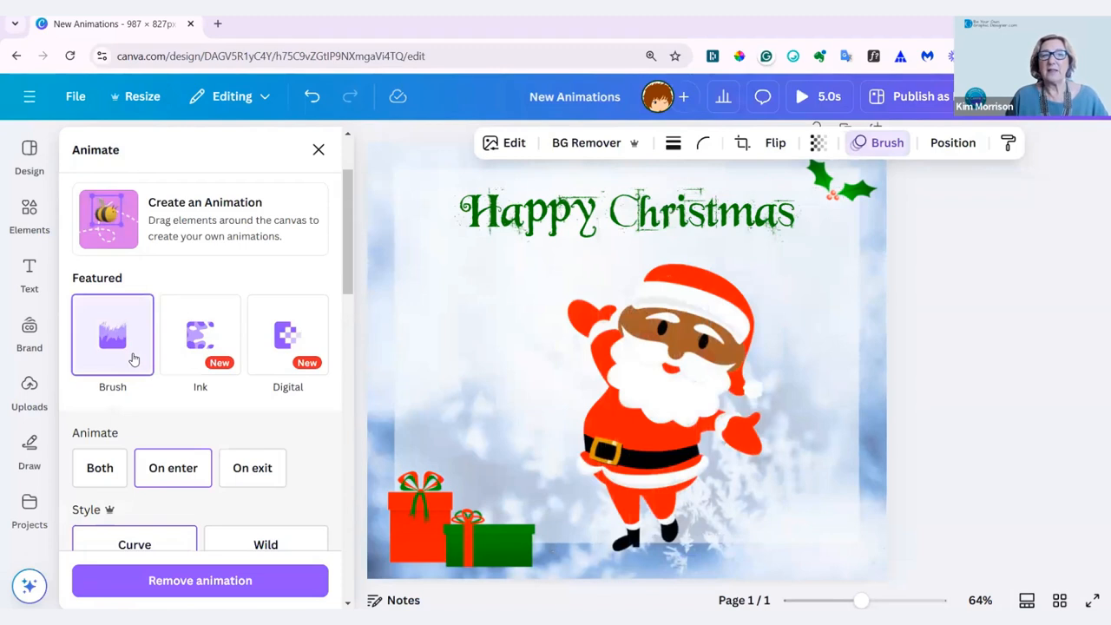
Step: Try the Santa's Brush animation with On exit and Both, and set it to On enter
{"action": "scroll", "coordinate": [140, 388], "scroll_direction": "down", "scroll_amount": 1}
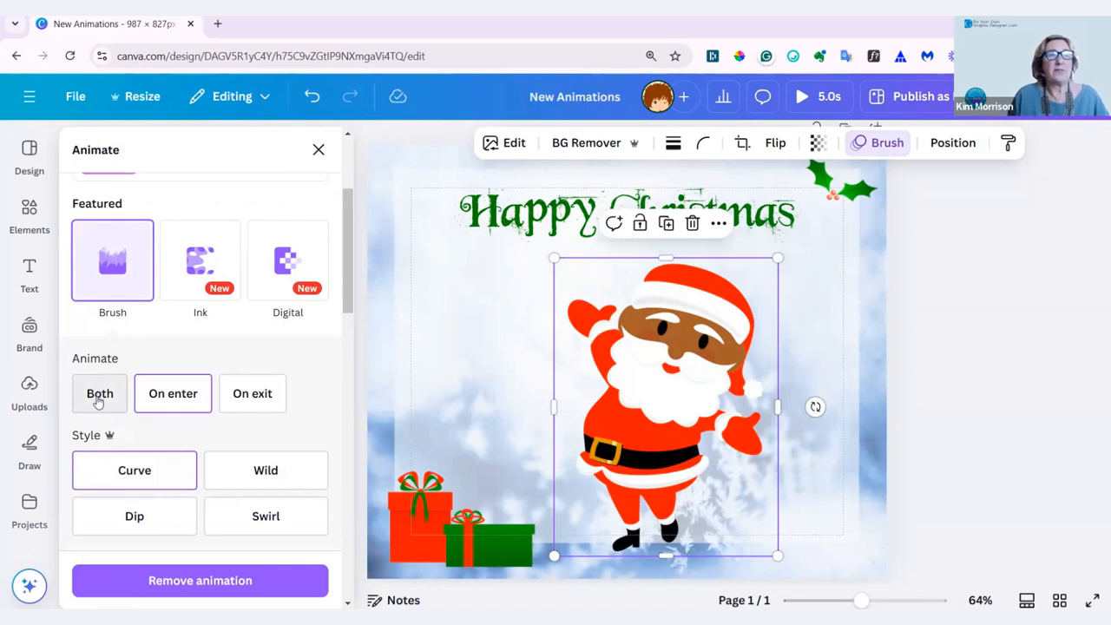
{"action": "left_click", "coordinate": [272, 395]}
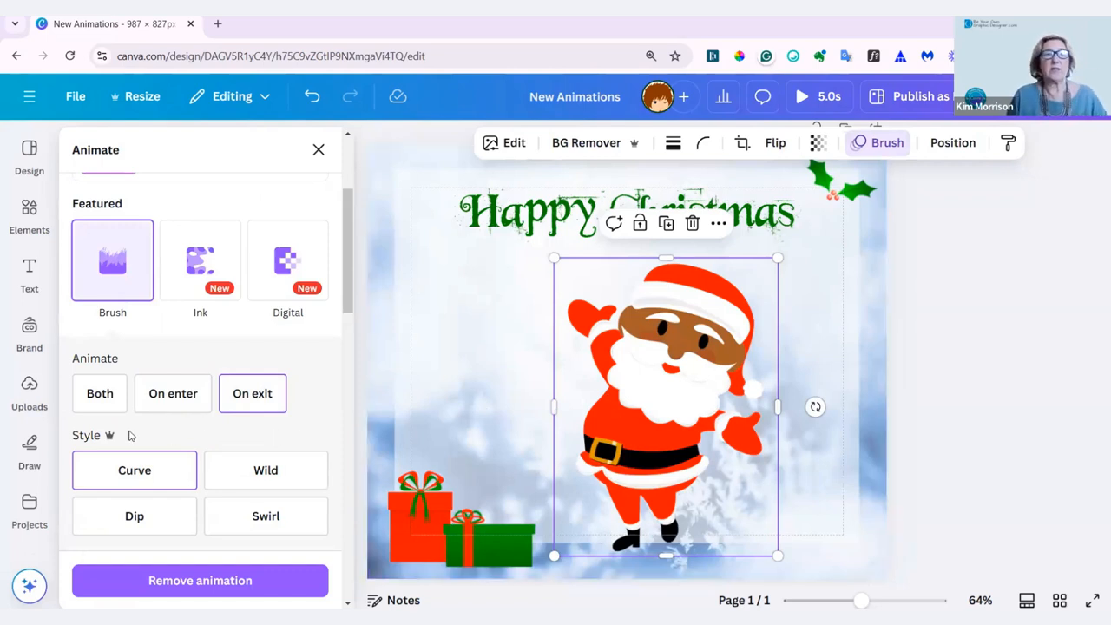
{"action": "left_click", "coordinate": [100, 395]}
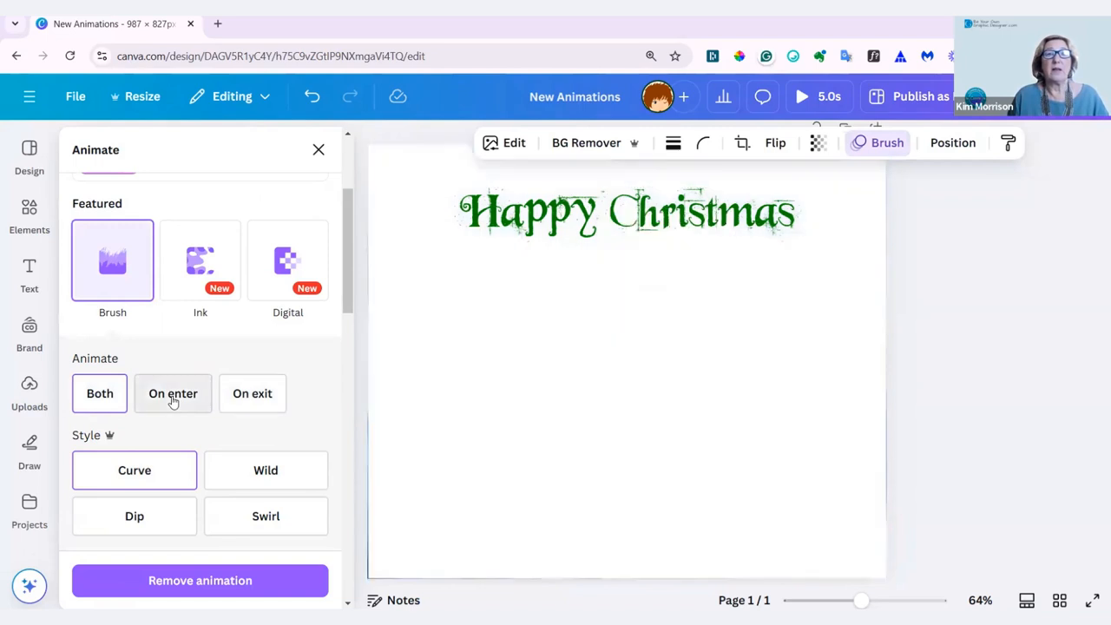
{"action": "left_click", "coordinate": [172, 398]}
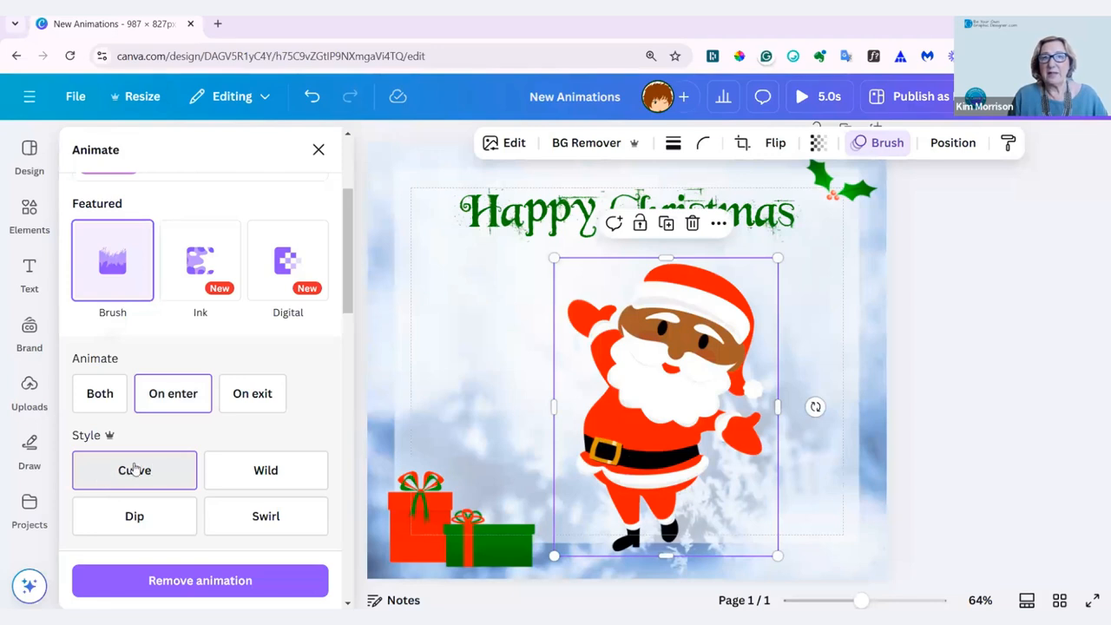
Step: Try the Curve, Wild and Dip styles of the Santa's Brush animation, ending with Swirl
{"action": "left_click", "coordinate": [134, 470]}
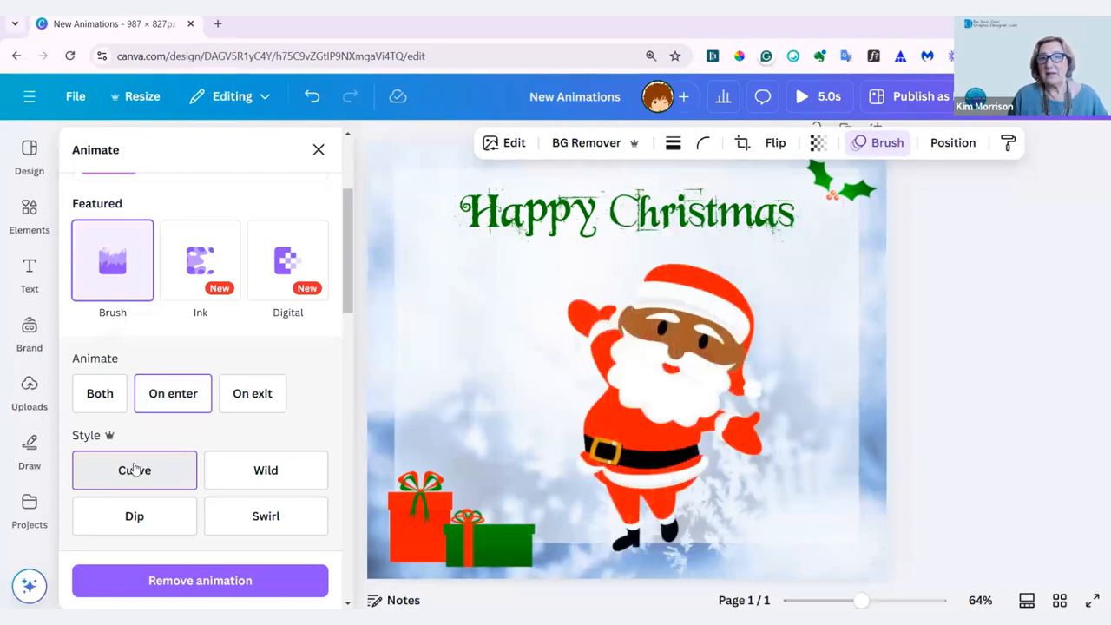
{"action": "left_click", "coordinate": [269, 474]}
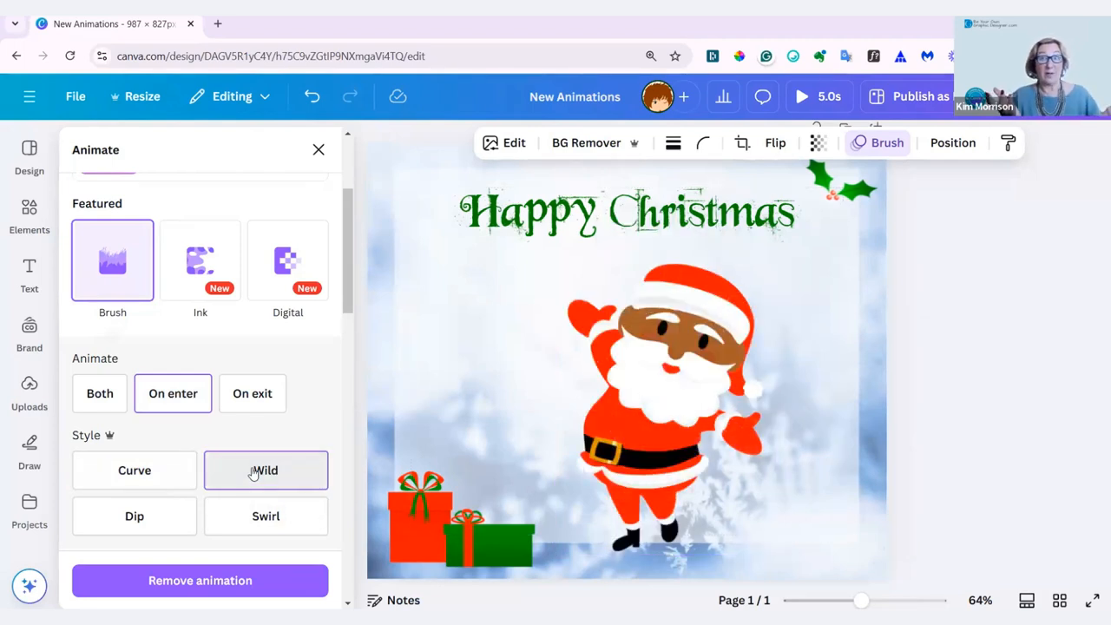
{"action": "left_click", "coordinate": [135, 516]}
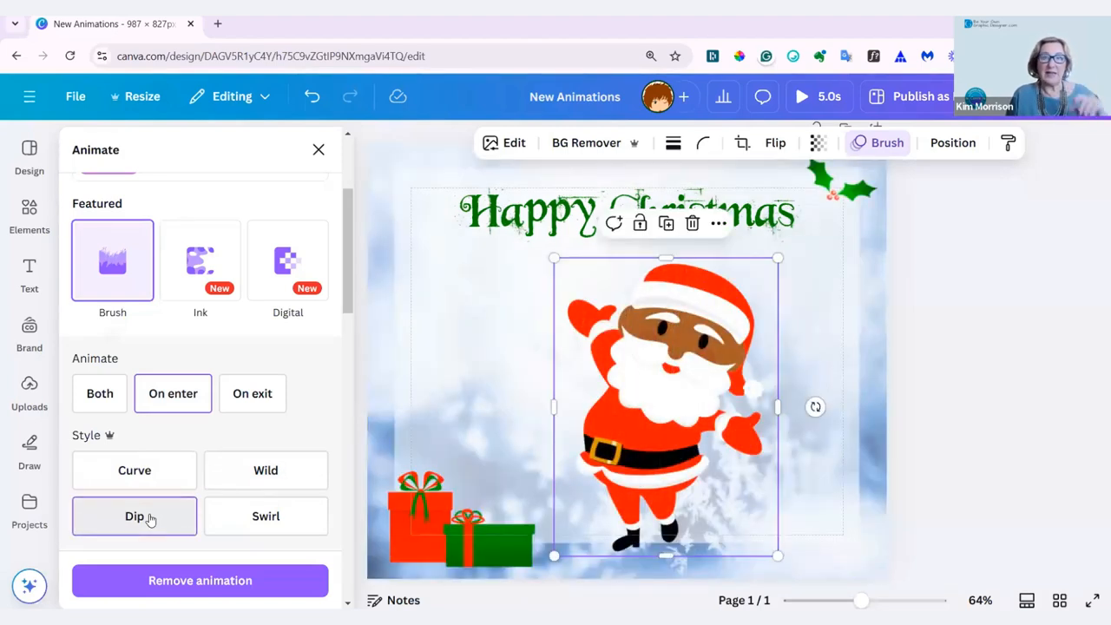
{"action": "left_click", "coordinate": [286, 521]}
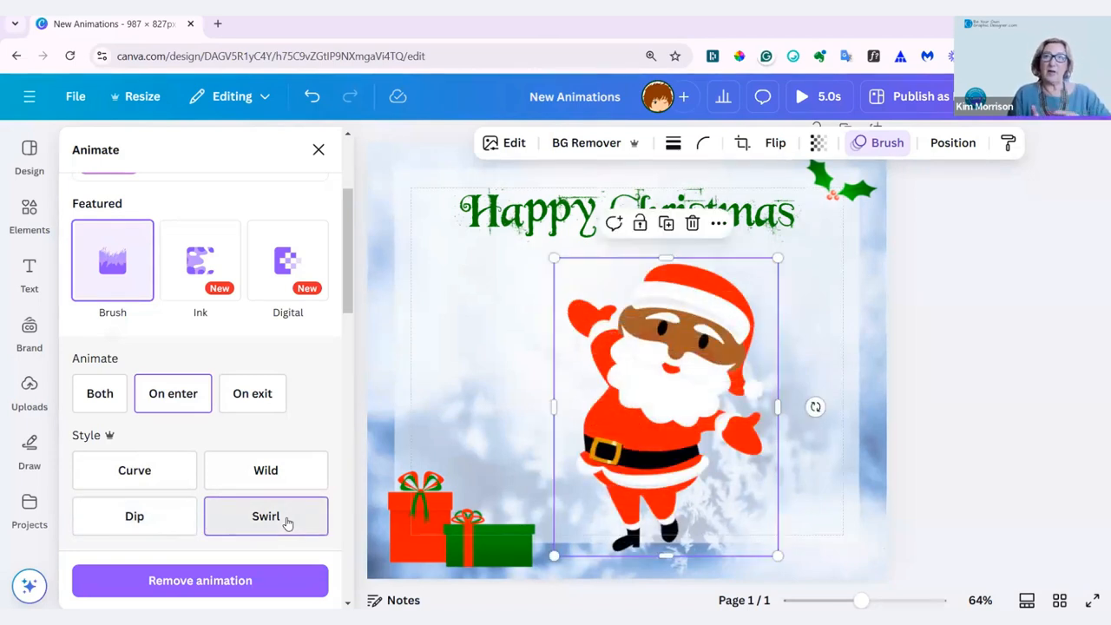
Step: Apply the Ink animation to the Santa image and review its options
{"action": "scroll", "coordinate": [200, 391], "scroll_direction": "up", "scroll_amount": 1}
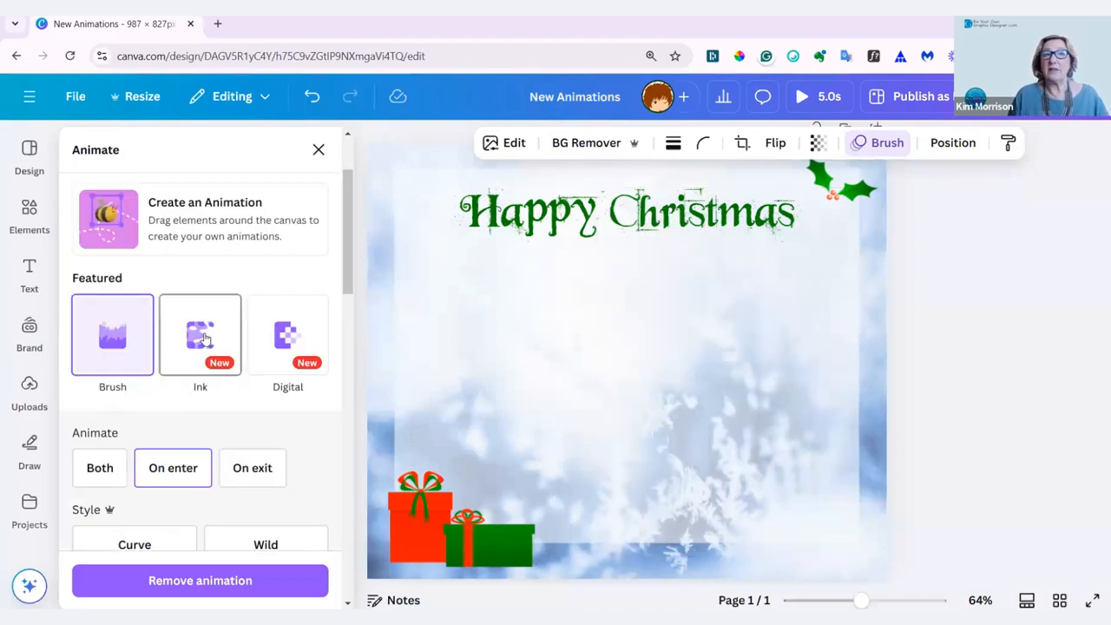
{"action": "left_click", "coordinate": [199, 347]}
{"action": "scroll", "coordinate": [195, 391], "scroll_direction": "down", "scroll_amount": 3}
{"action": "scroll", "coordinate": [165, 389], "scroll_direction": "down", "scroll_amount": 2}
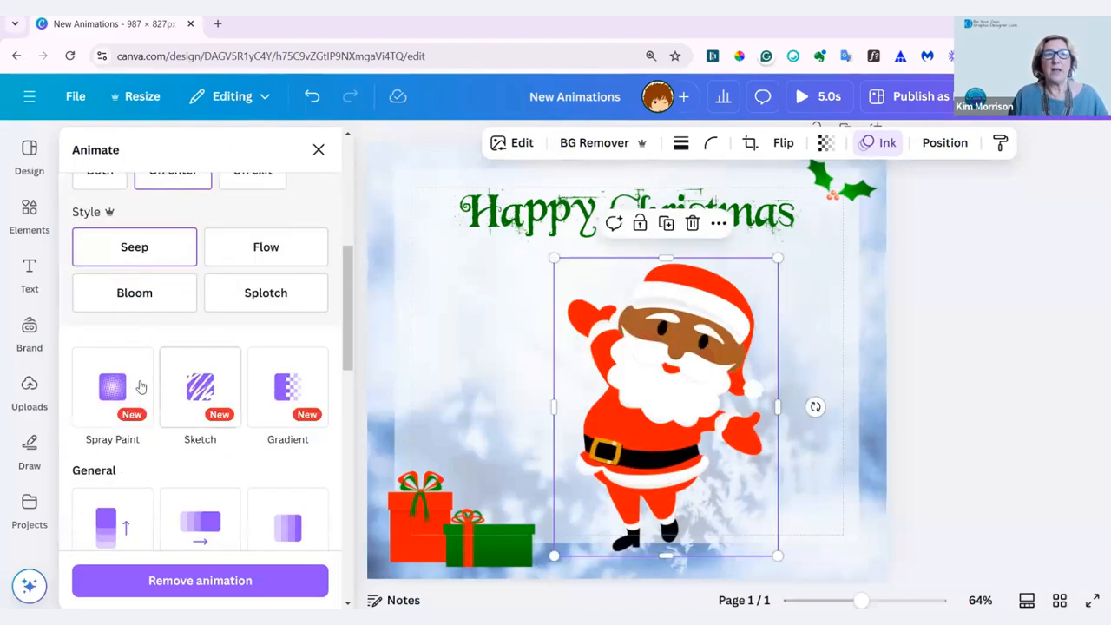
{"action": "scroll", "coordinate": [156, 325], "scroll_direction": "up", "scroll_amount": 2}
{"action": "scroll", "coordinate": [153, 345], "scroll_direction": "up", "scroll_amount": 2}
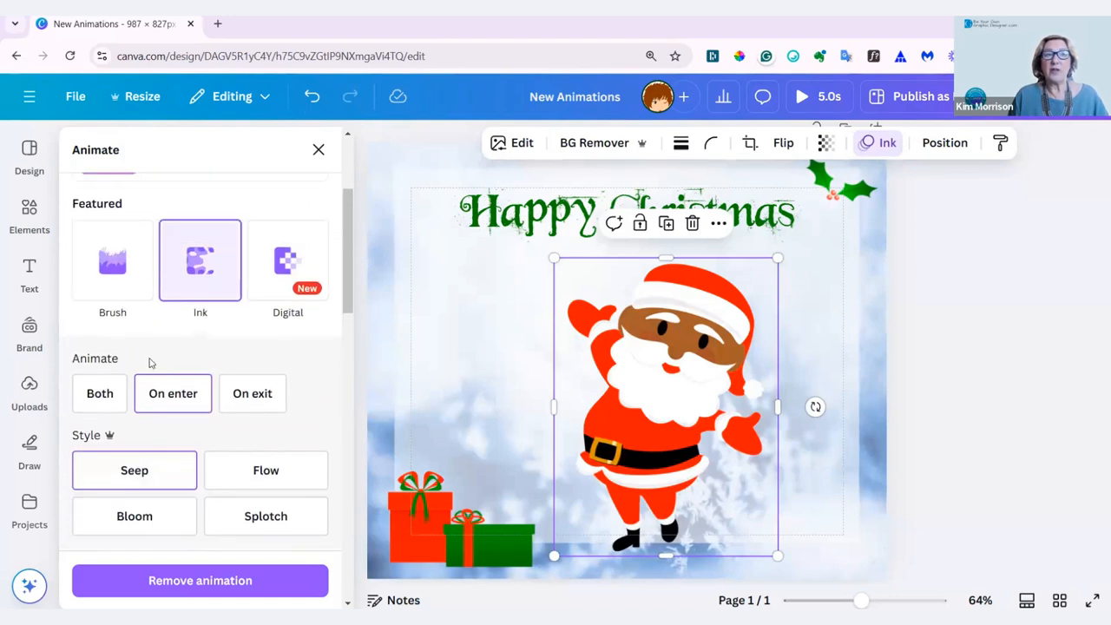
Step: Preview the Seep and Flow styles of the Santa's Ink animation, and set the style to Bloom
{"action": "left_click", "coordinate": [139, 476]}
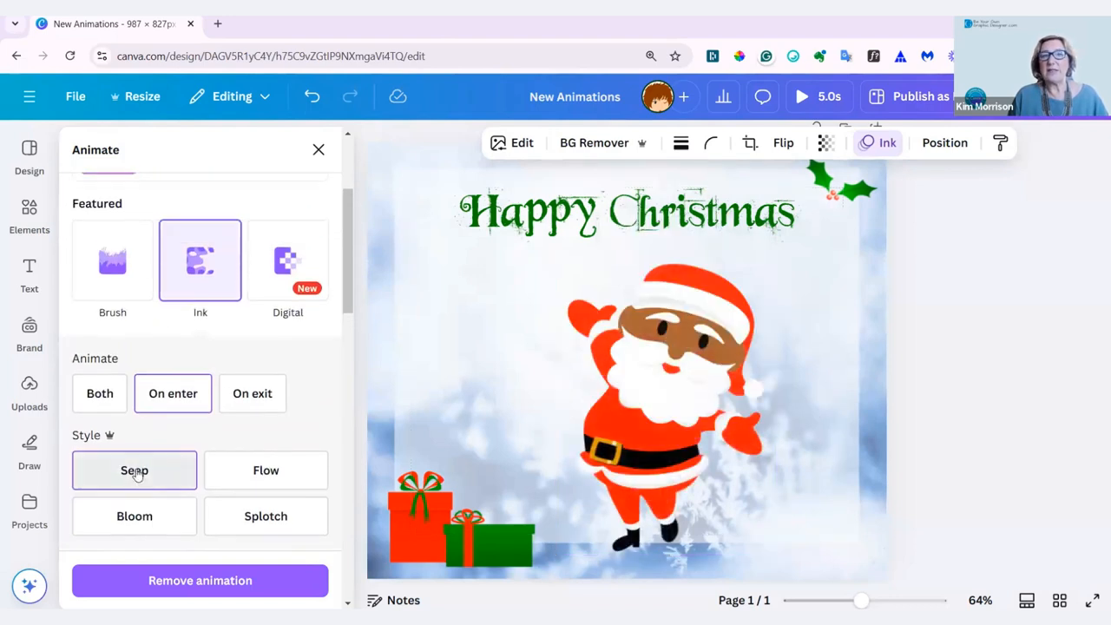
{"action": "left_click", "coordinate": [138, 474]}
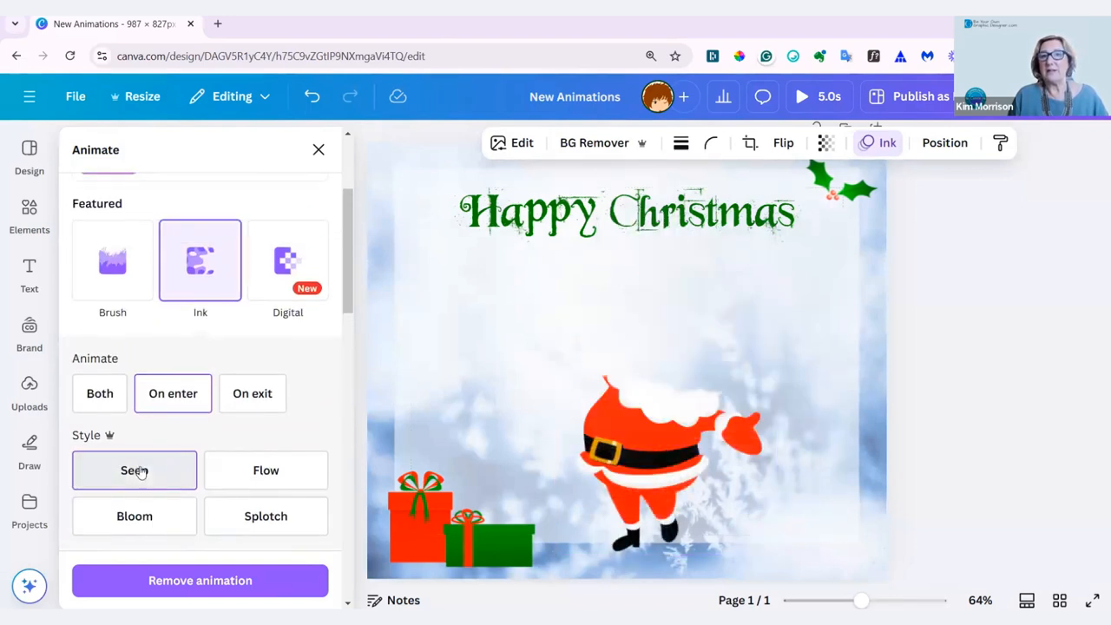
{"action": "left_click", "coordinate": [259, 470]}
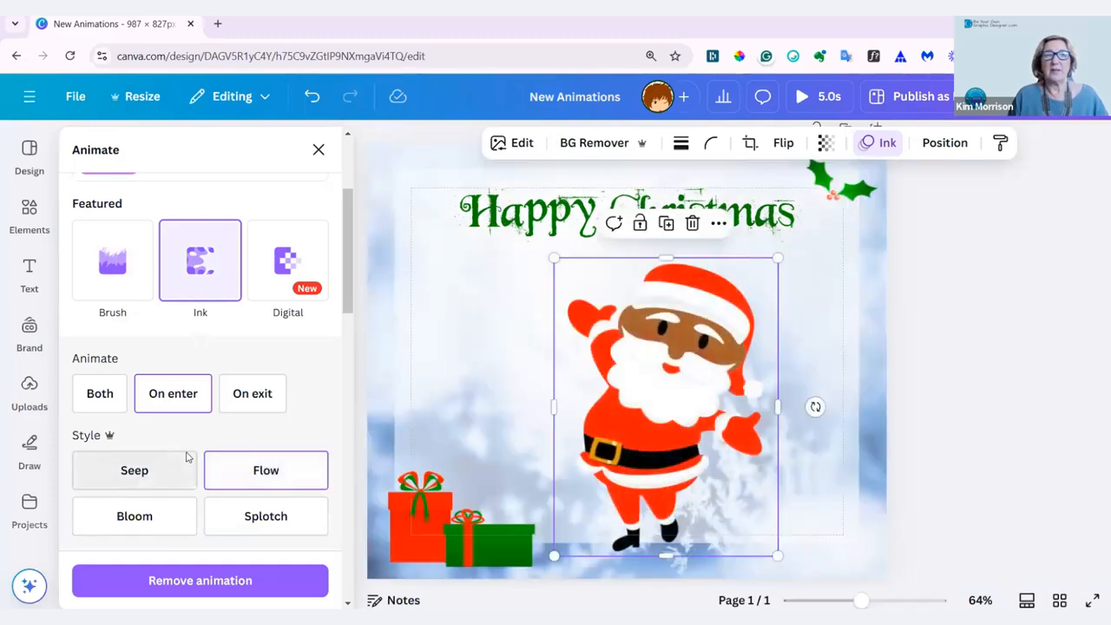
{"action": "scroll", "coordinate": [145, 356], "scroll_direction": "down", "scroll_amount": 2}
{"action": "left_click", "coordinate": [148, 373]}
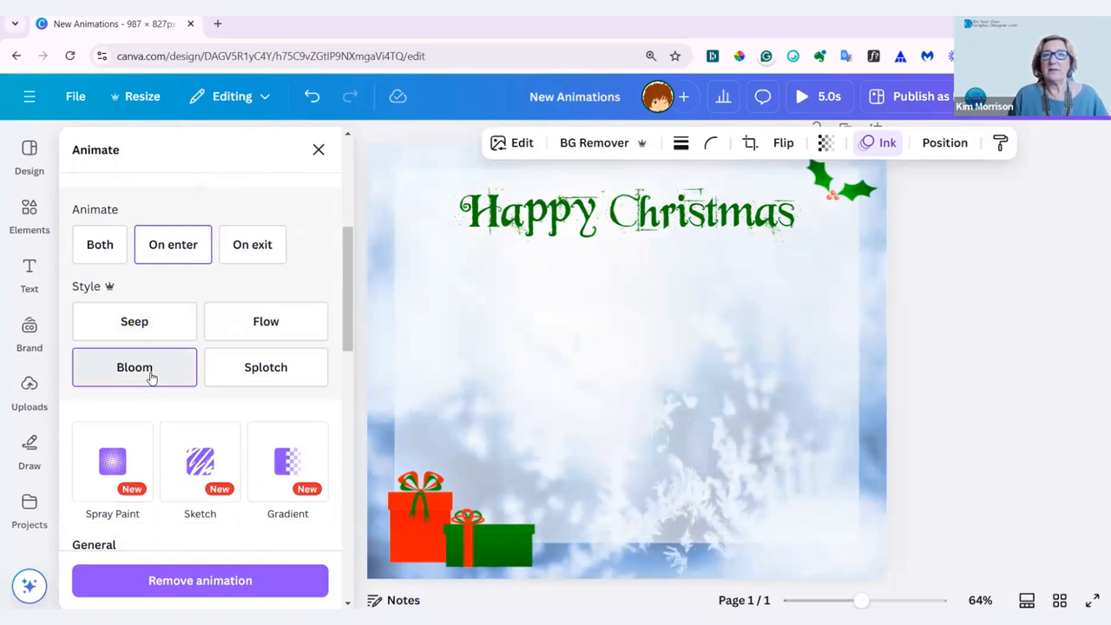
Step: Try the Splotch style of the Santa's Ink animation
{"action": "left_click", "coordinate": [285, 382]}
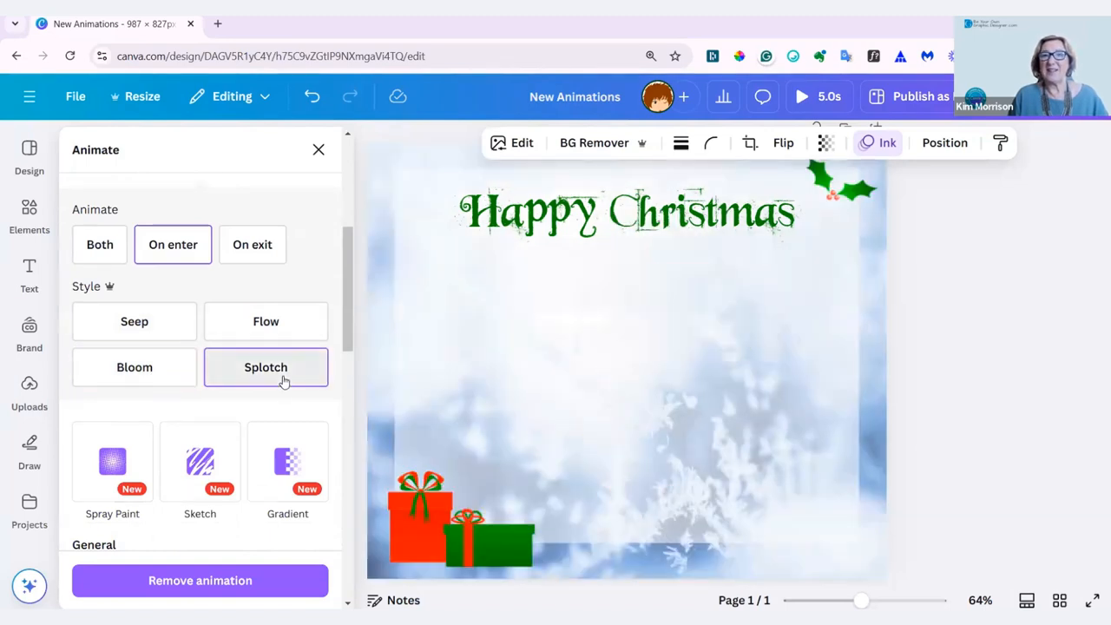
Step: Apply the Digital animation to the Santa image and try its Linear and Scatter styles
{"action": "scroll", "coordinate": [186, 375], "scroll_direction": "up", "scroll_amount": 1}
{"action": "scroll", "coordinate": [187, 375], "scroll_direction": "up", "scroll_amount": 2}
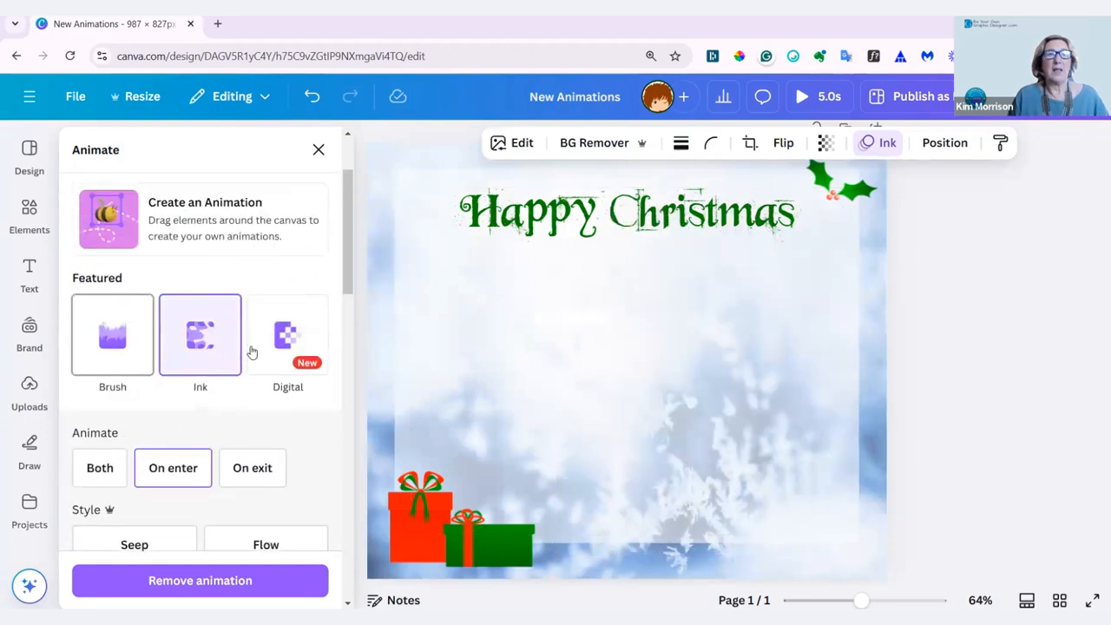
{"action": "left_click", "coordinate": [288, 334]}
{"action": "scroll", "coordinate": [156, 411], "scroll_direction": "down", "scroll_amount": 2}
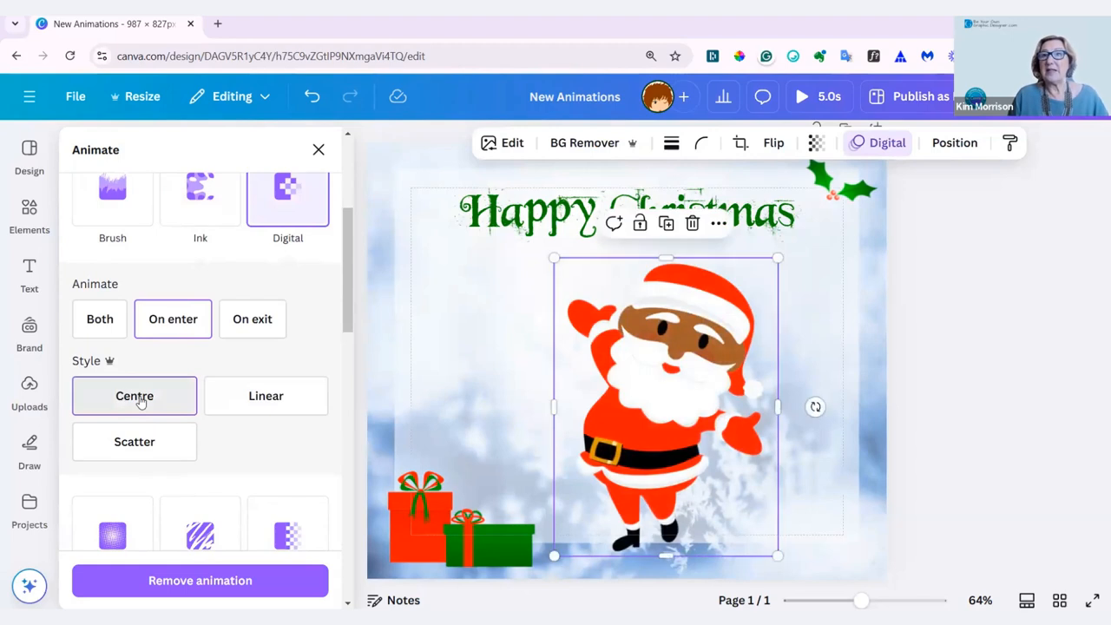
{"action": "left_click", "coordinate": [293, 403]}
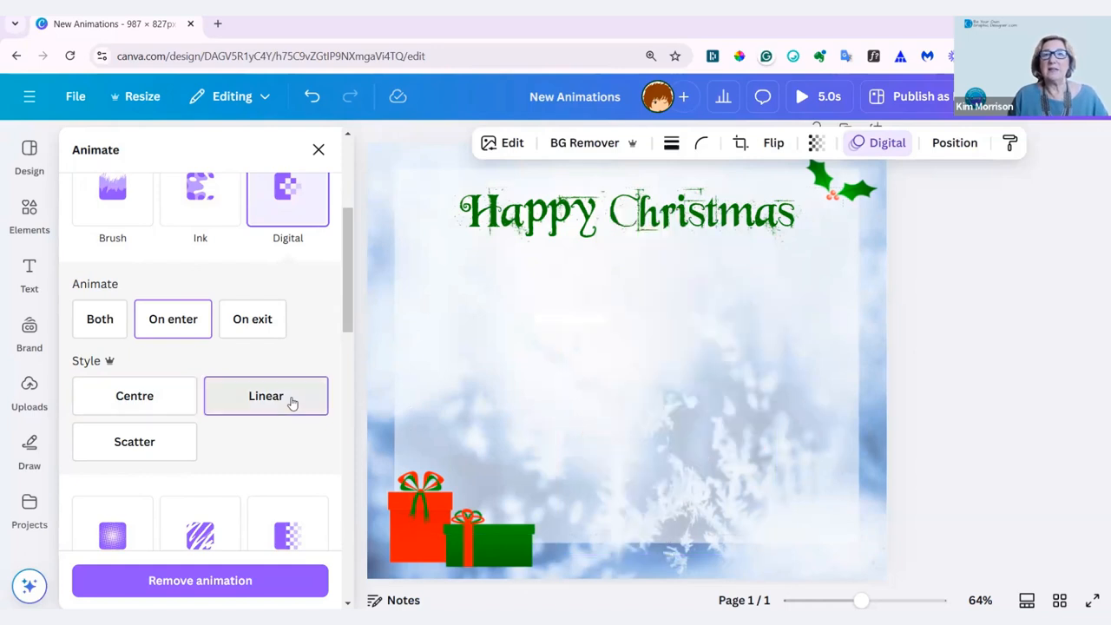
{"action": "left_click", "coordinate": [134, 443]}
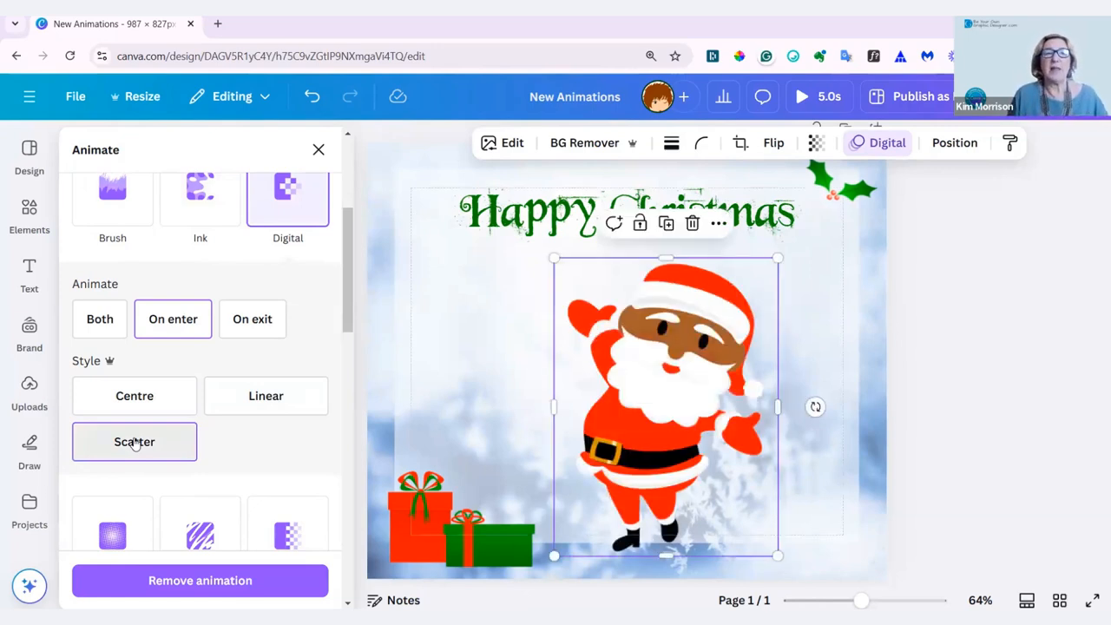
Step: Apply the Spray Paint animation to the Santa image and try its Messy and Letters styles
{"action": "scroll", "coordinate": [160, 399], "scroll_direction": "down", "scroll_amount": 3}
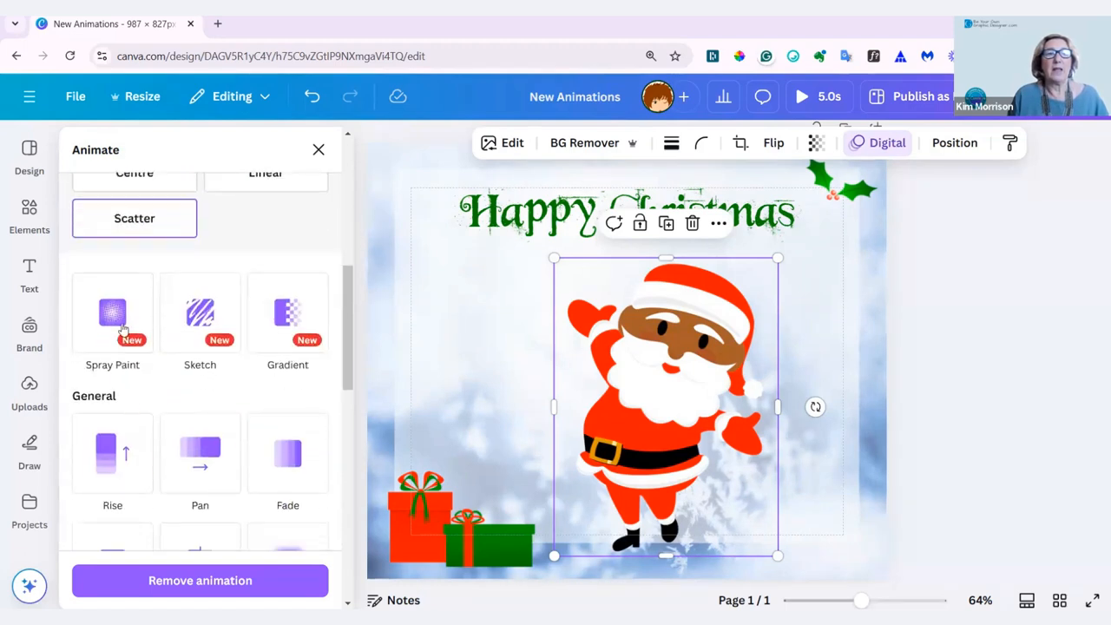
{"action": "left_click", "coordinate": [116, 321]}
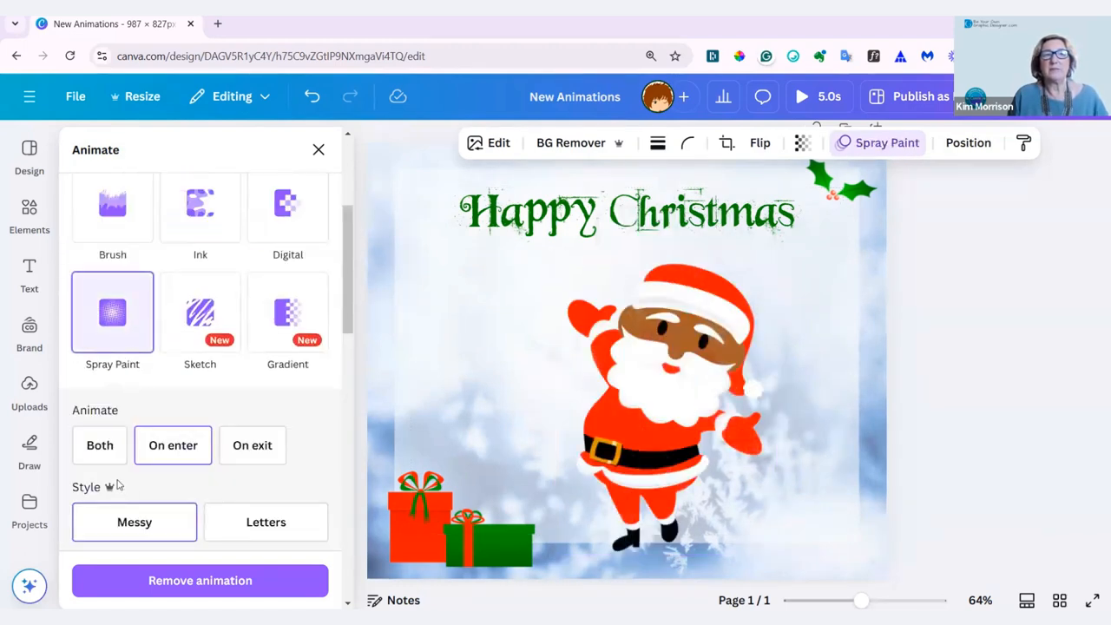
{"action": "scroll", "coordinate": [179, 397], "scroll_direction": "down", "scroll_amount": 2}
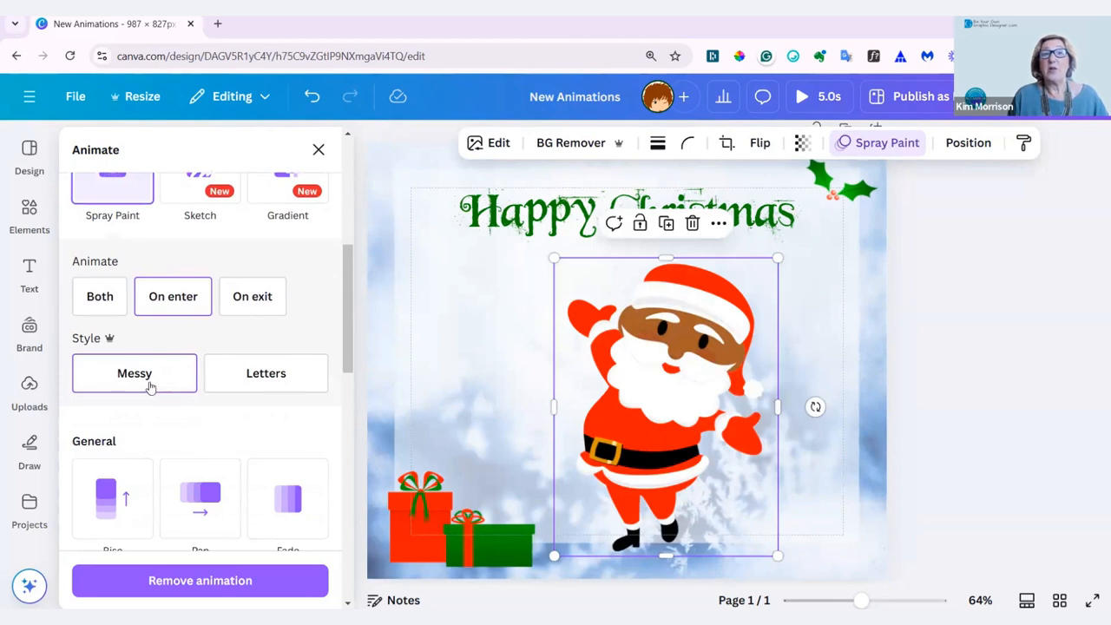
{"action": "left_click", "coordinate": [149, 386]}
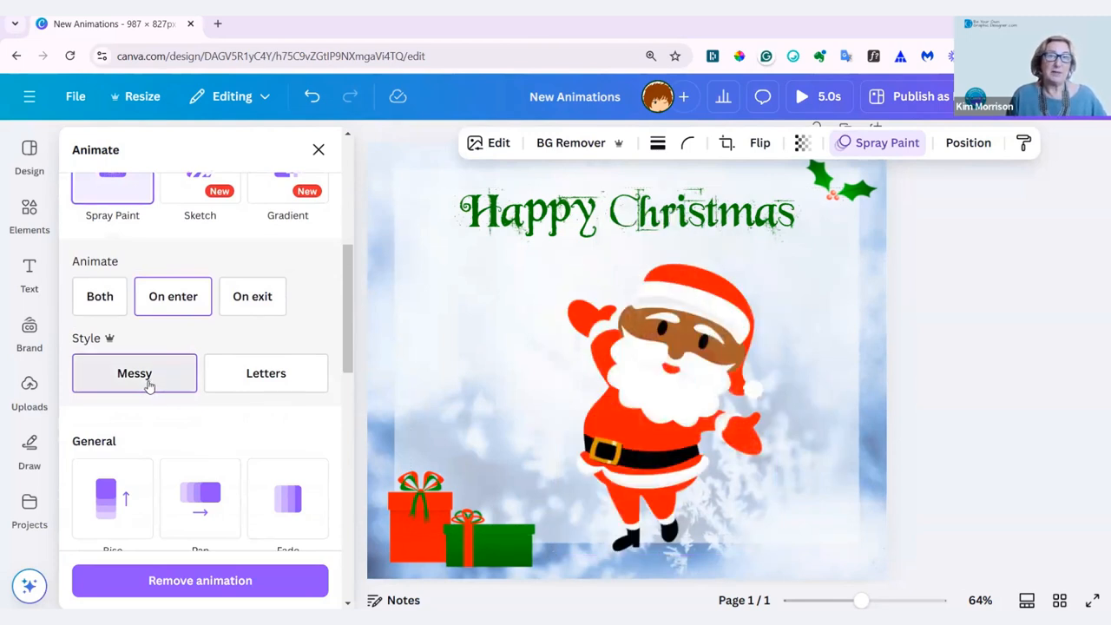
{"action": "left_click", "coordinate": [147, 380]}
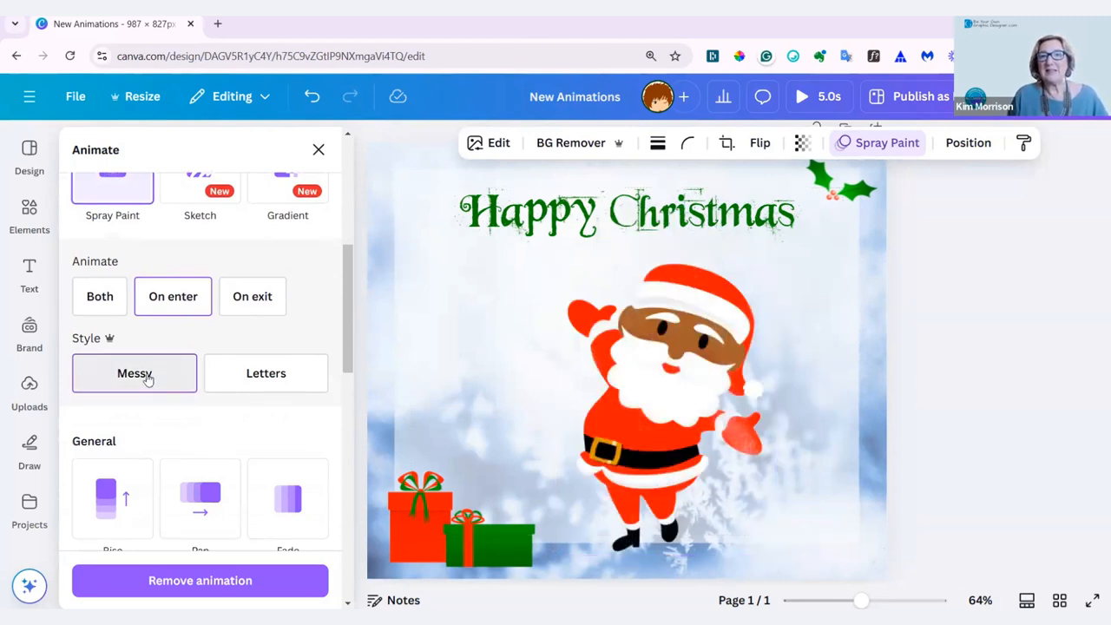
{"action": "left_click", "coordinate": [285, 375]}
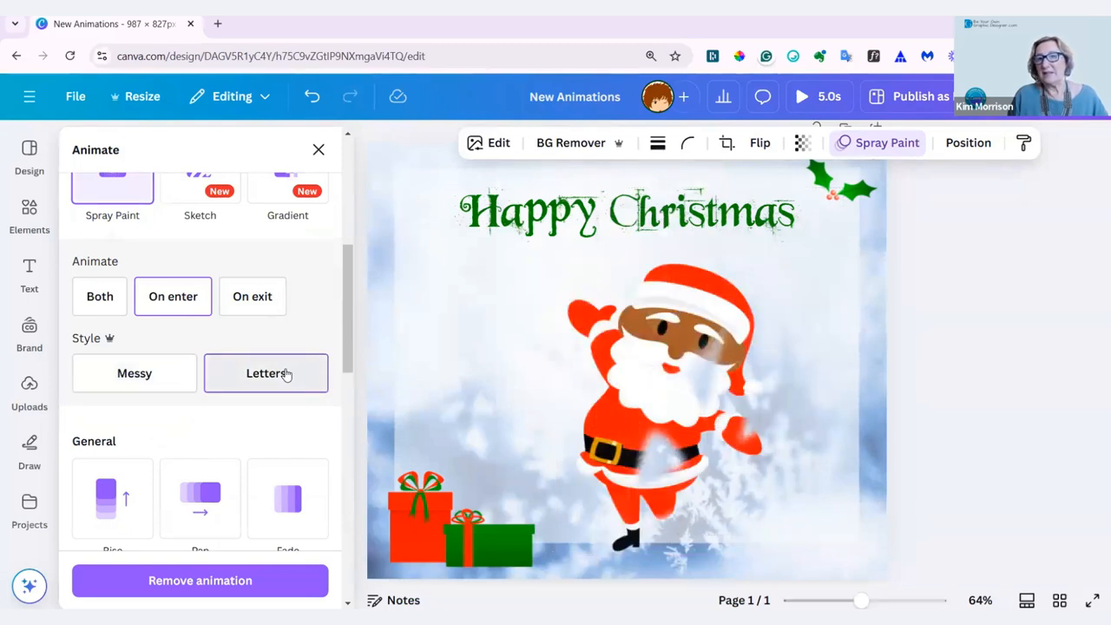
Step: Apply the Sketch animation to the Santa image and try the Fill, Swipe, Scratch and Squiggle styles
{"action": "scroll", "coordinate": [249, 372], "scroll_direction": "up", "scroll_amount": 2}
{"action": "left_click", "coordinate": [206, 317]}
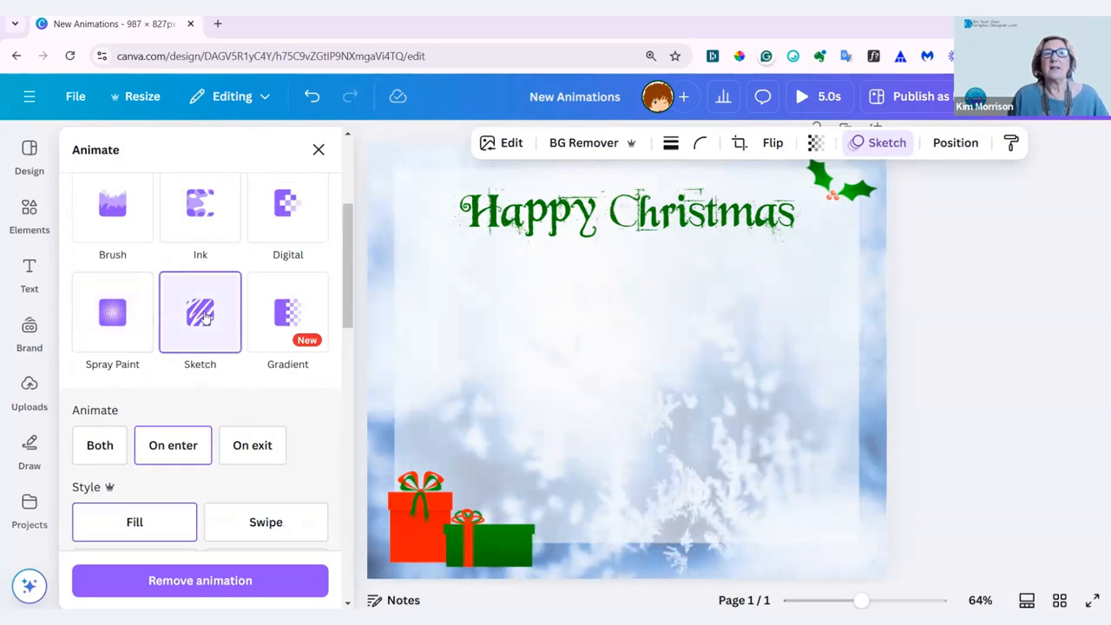
{"action": "scroll", "coordinate": [199, 367], "scroll_direction": "down", "scroll_amount": 3}
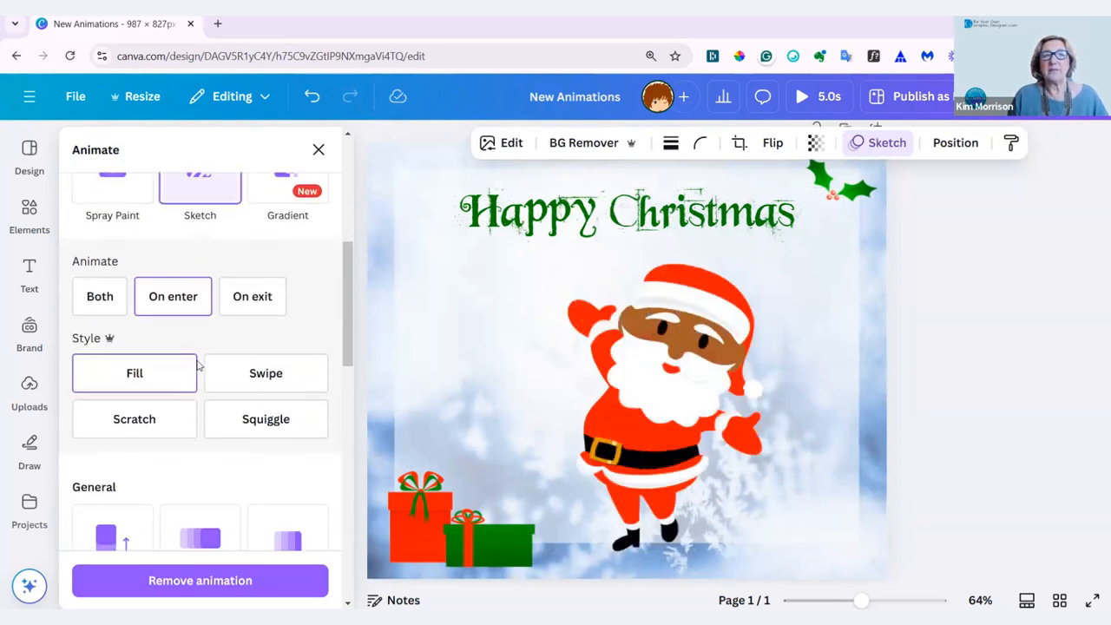
{"action": "left_click", "coordinate": [148, 387]}
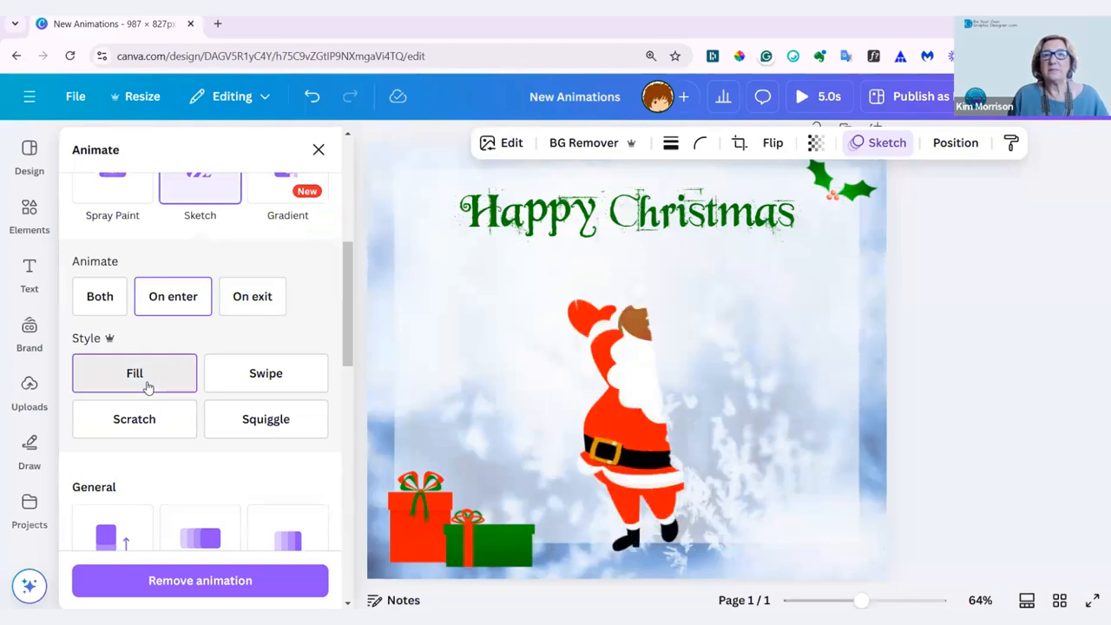
{"action": "left_click", "coordinate": [309, 373]}
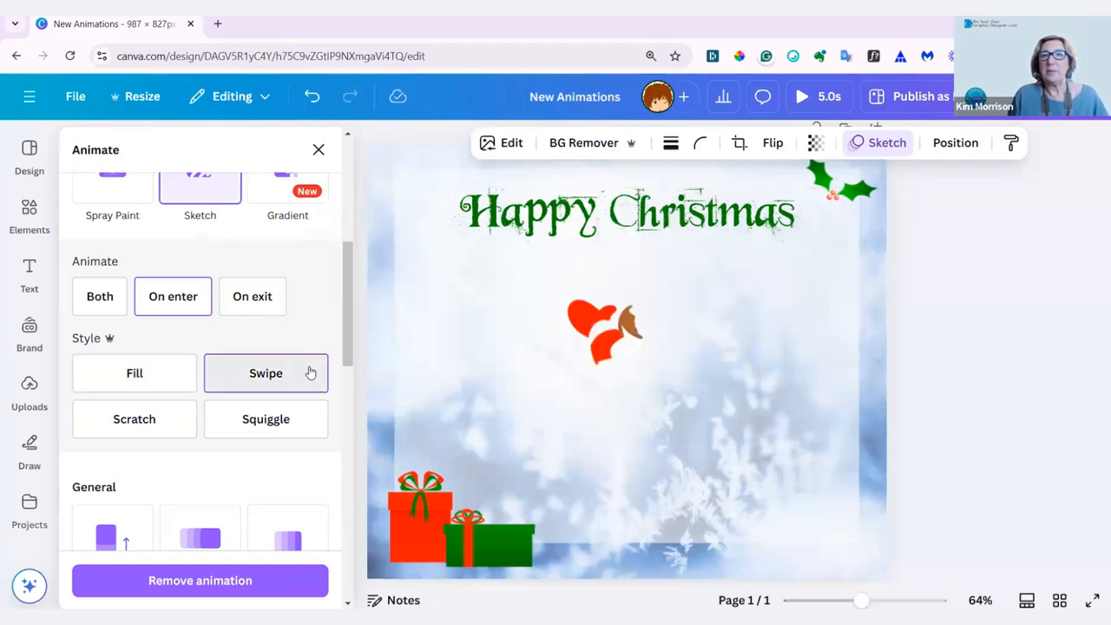
{"action": "left_click", "coordinate": [117, 421]}
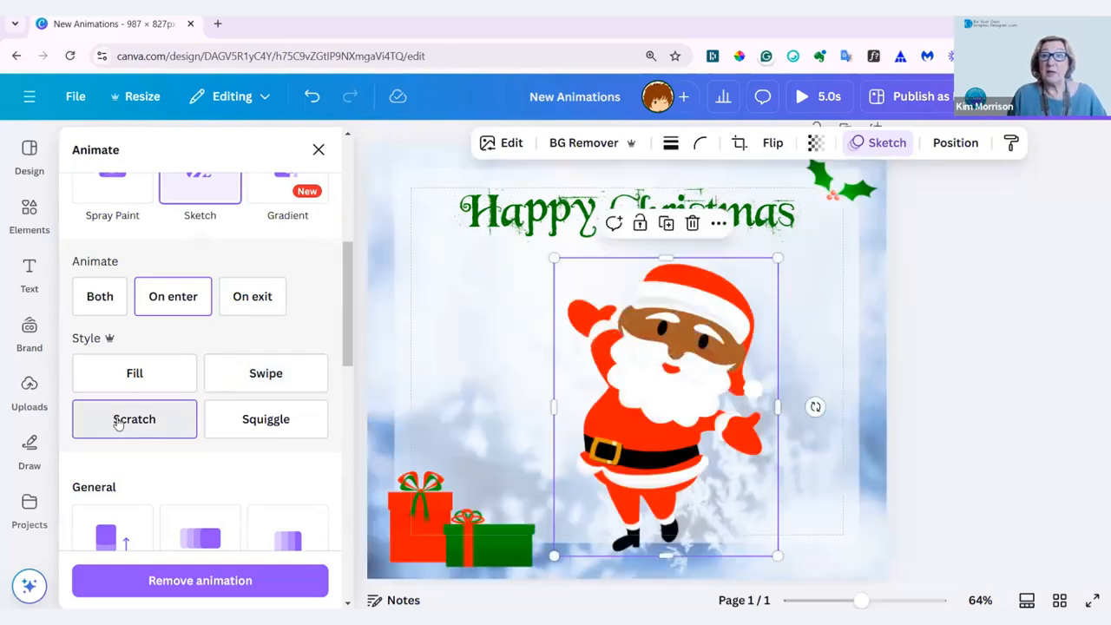
{"action": "left_click", "coordinate": [288, 422]}
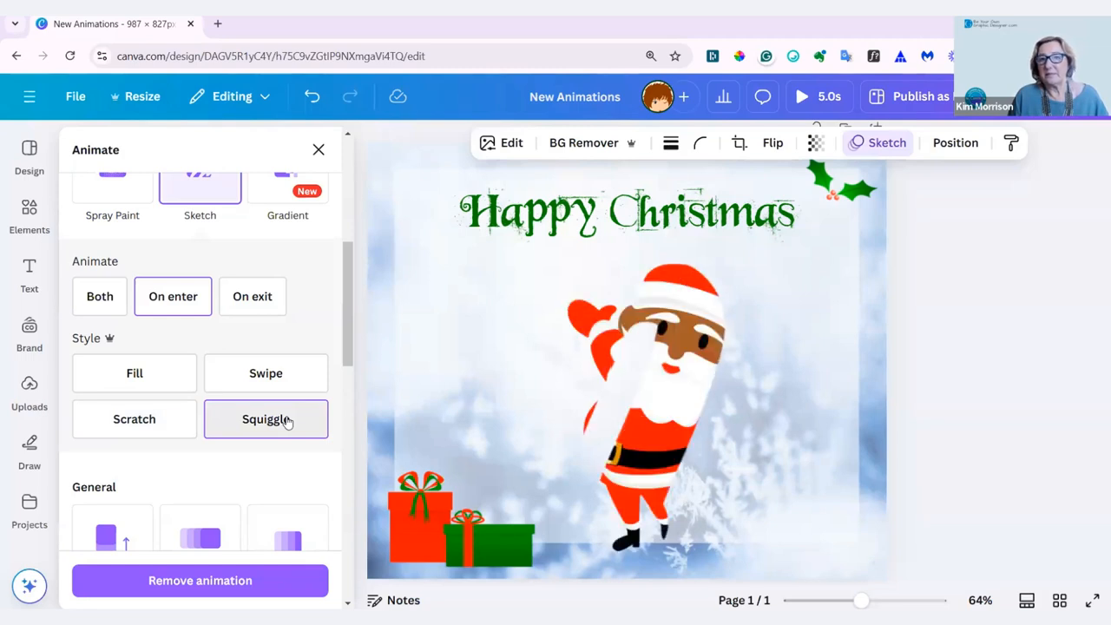
Step: Apply the Gradient animation to the Santa image, preview the Circular and Blocks styles, and set the style to Lines
{"action": "scroll", "coordinate": [282, 419], "scroll_direction": "up", "scroll_amount": 3}
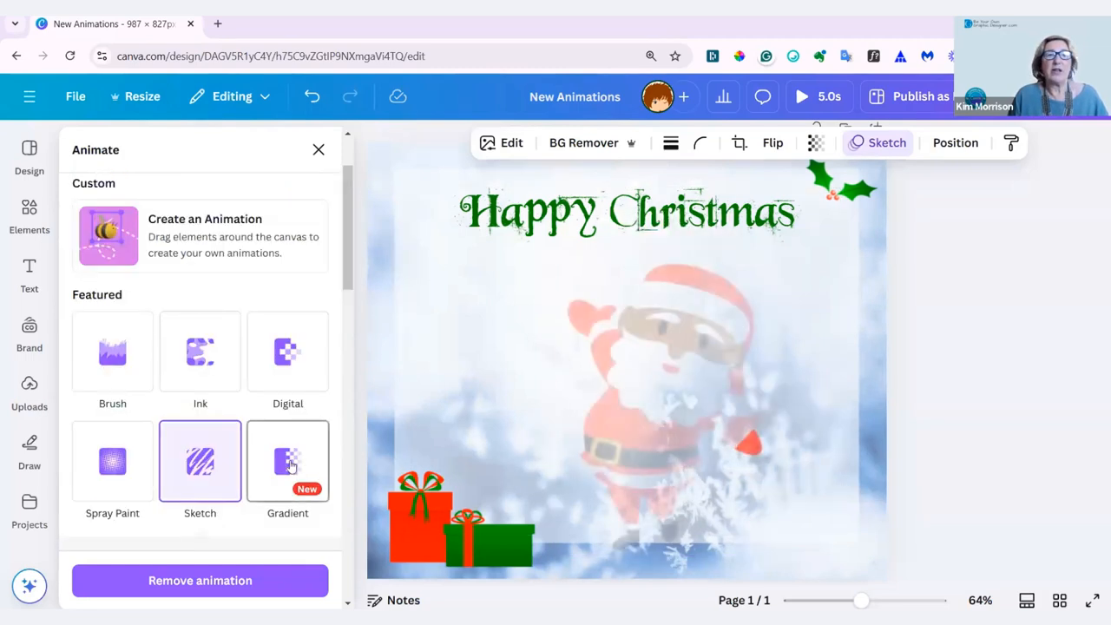
{"action": "left_click", "coordinate": [289, 465]}
{"action": "scroll", "coordinate": [128, 465], "scroll_direction": "down", "scroll_amount": 3}
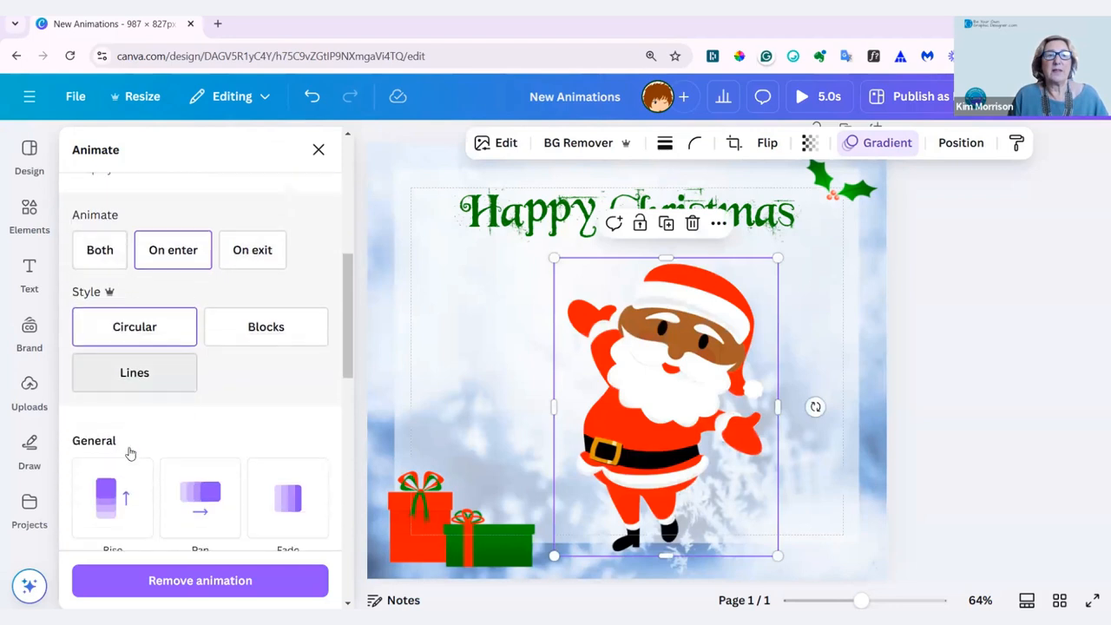
{"action": "left_click", "coordinate": [130, 323]}
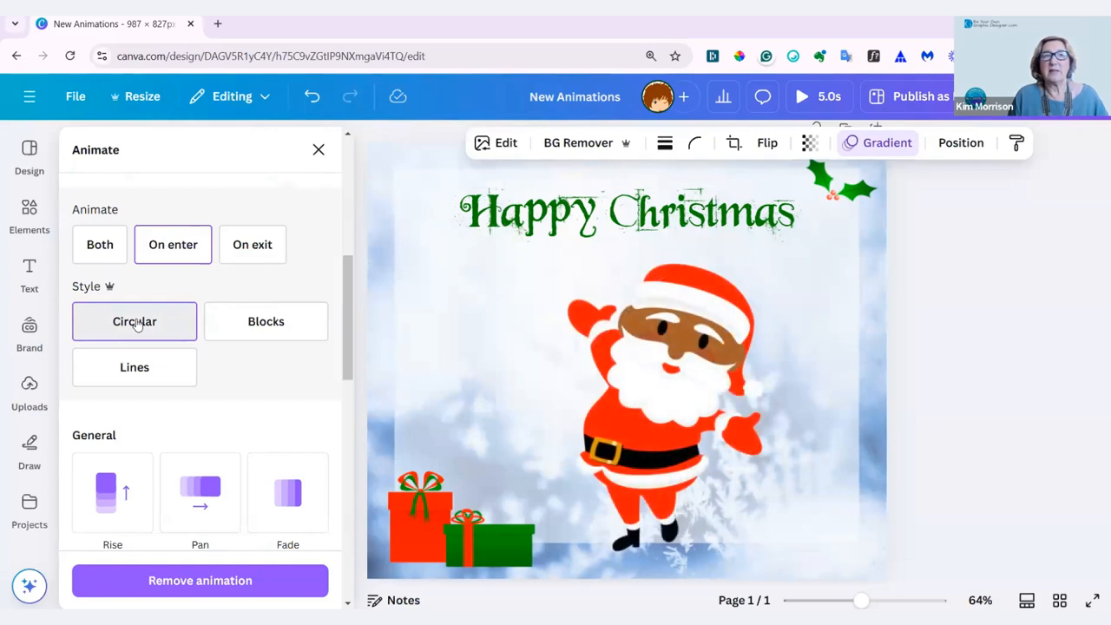
{"action": "left_click", "coordinate": [265, 323]}
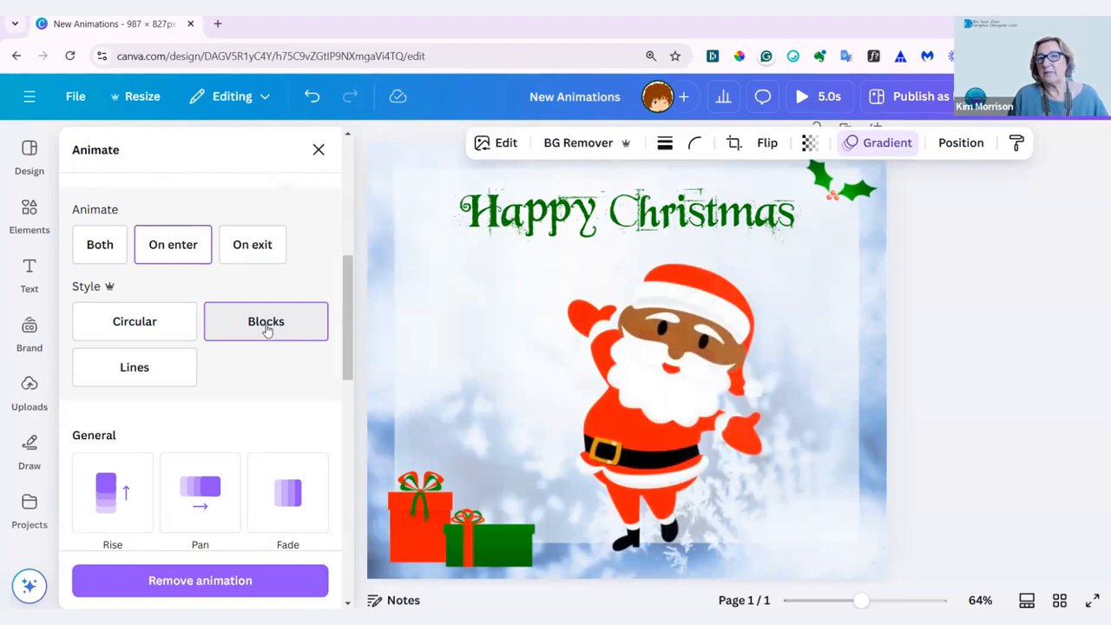
{"action": "left_click", "coordinate": [146, 371]}
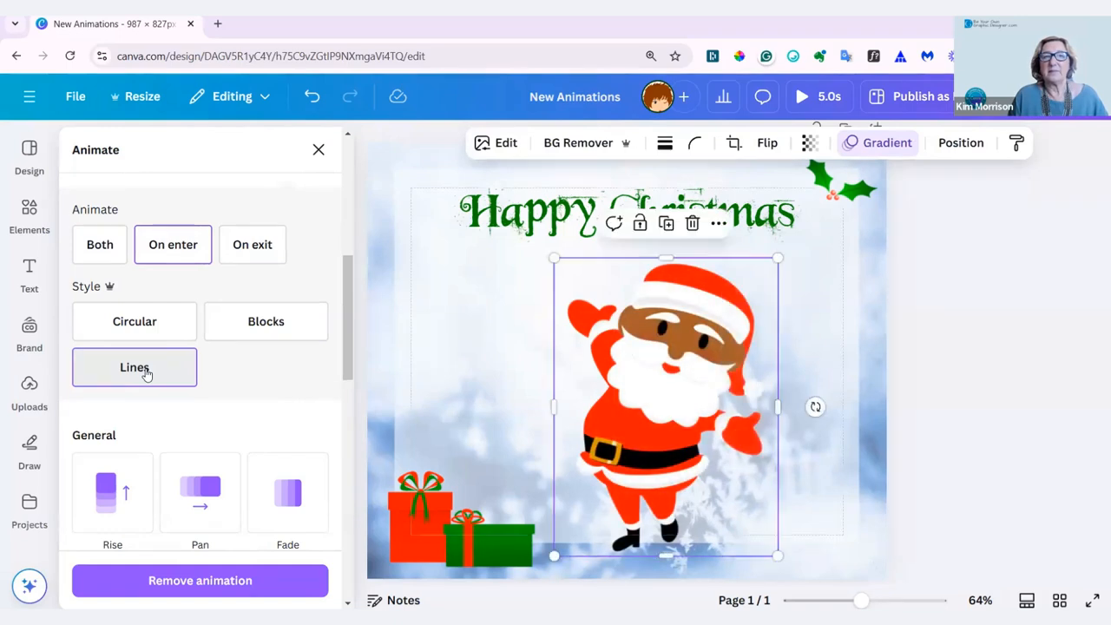
Step: Look through the remaining animations from General to Add-on effects, and close the animation options
{"action": "scroll", "coordinate": [146, 372], "scroll_direction": "down", "scroll_amount": 1}
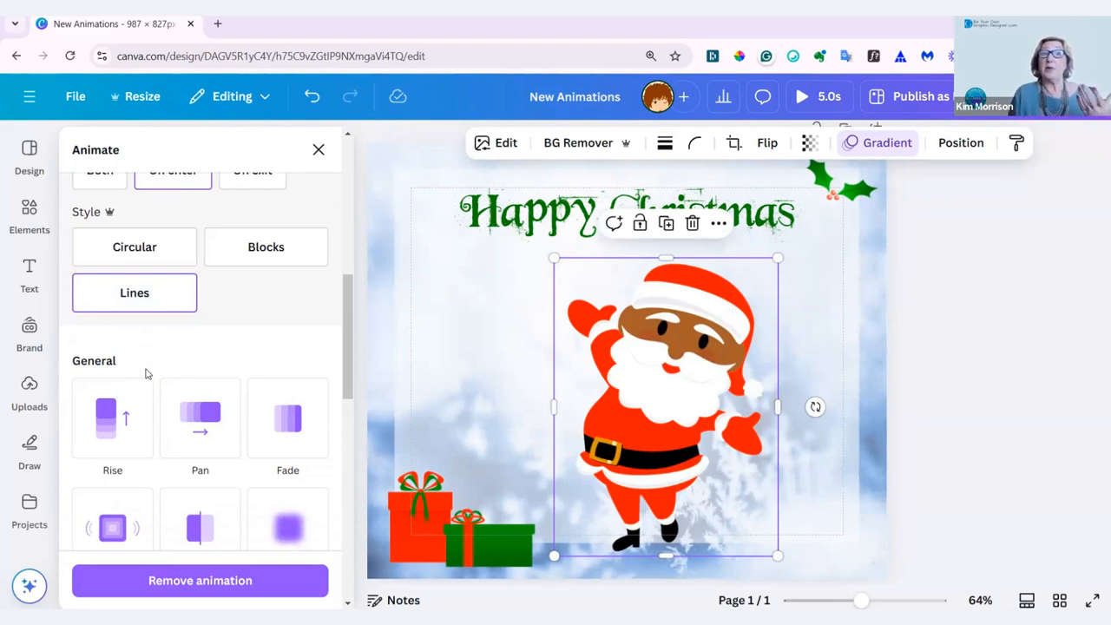
{"action": "scroll", "coordinate": [139, 377], "scroll_direction": "down", "scroll_amount": 8}
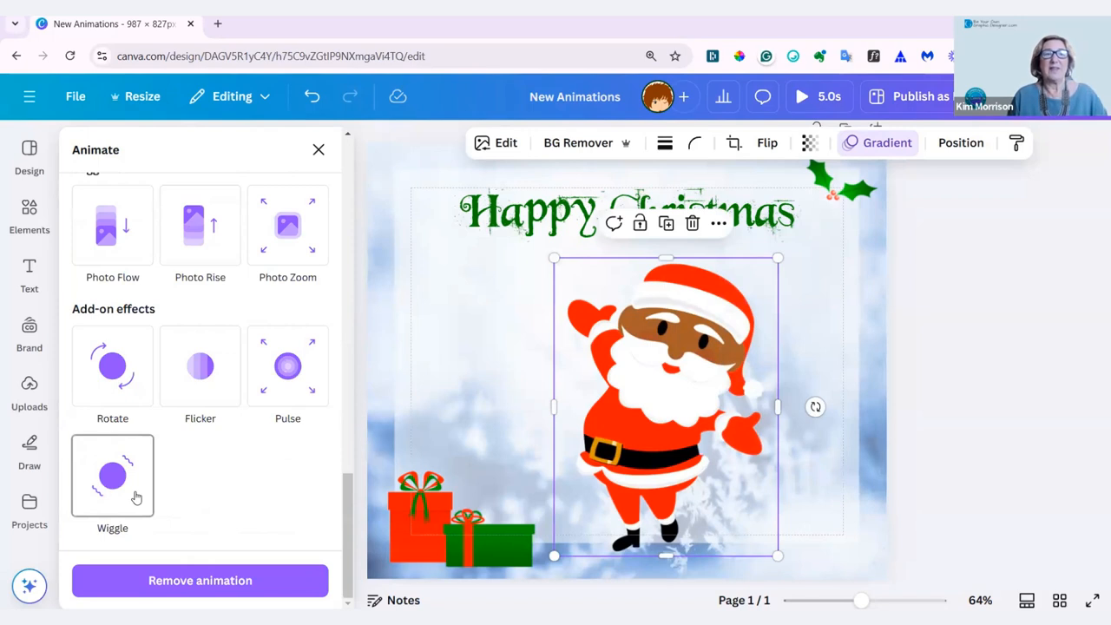
{"action": "left_click", "coordinate": [1017, 439]}
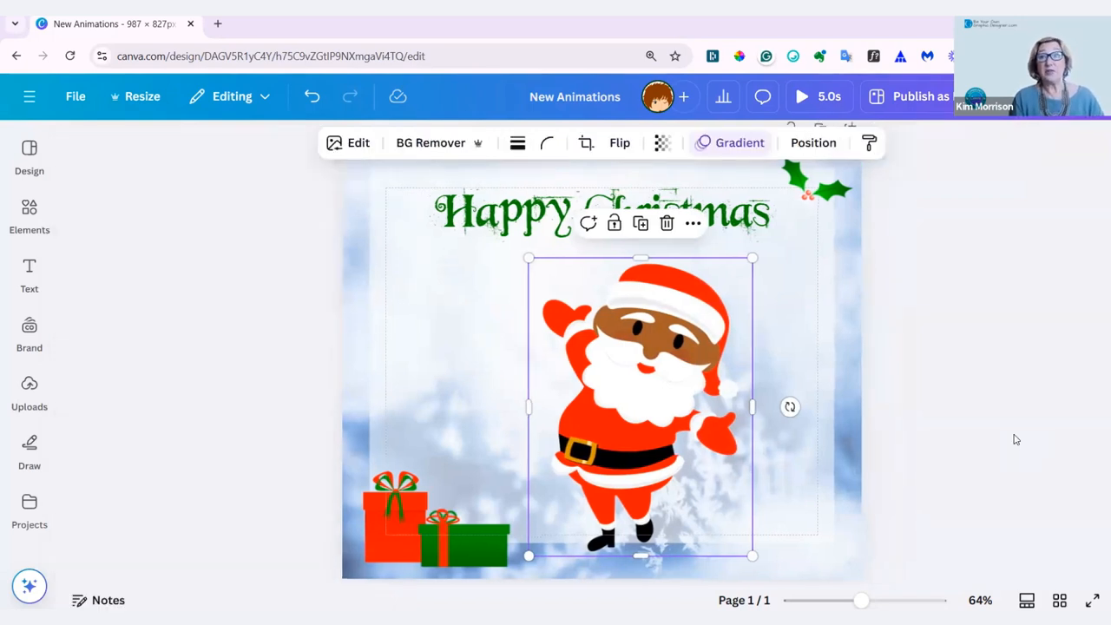